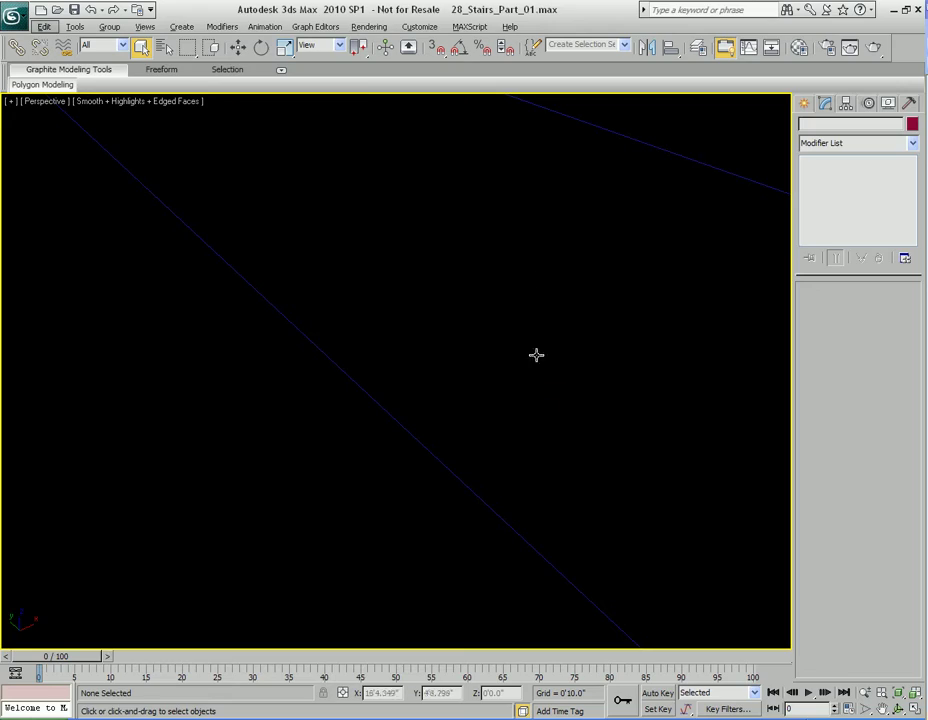
Examine the building's entrance, upper landing and door area from inside and outside.
scroll(536, 380, down, 5)
alt+middle_drag(532, 400, 435, 409)
scroll(373, 393, up, 3)
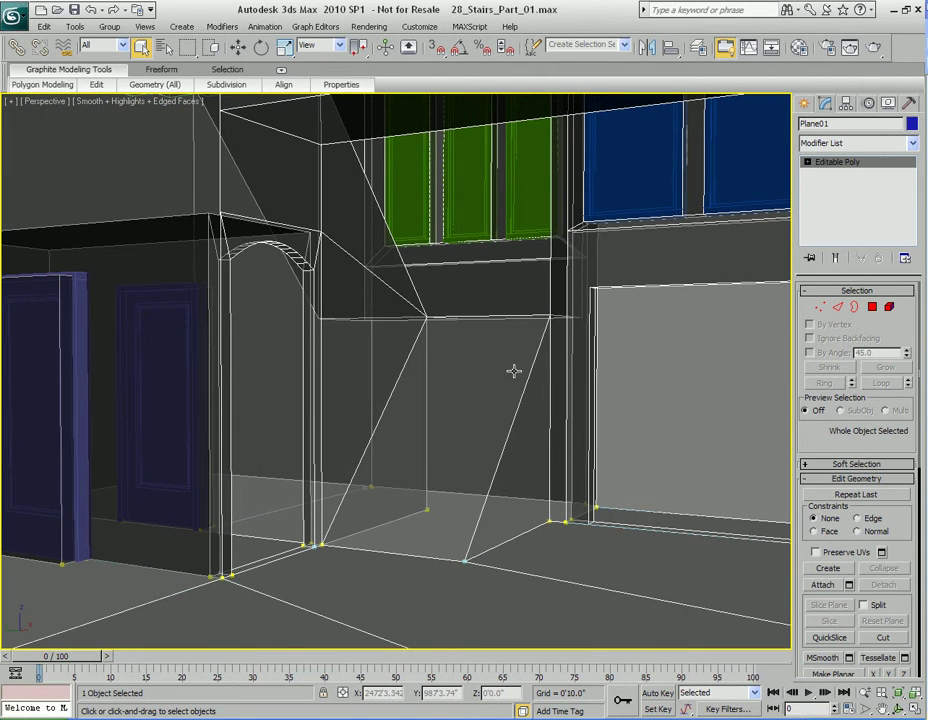
alt+middle_drag(508, 451, 420, 374)
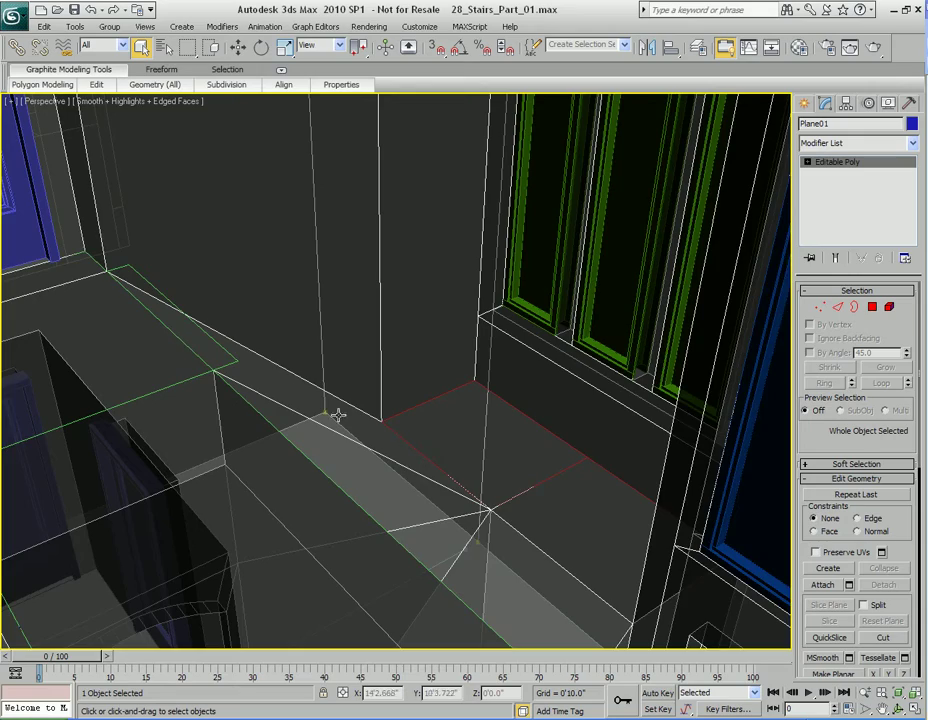
alt+middle_drag(440, 483, 540, 370)
scroll(380, 420, down, 5)
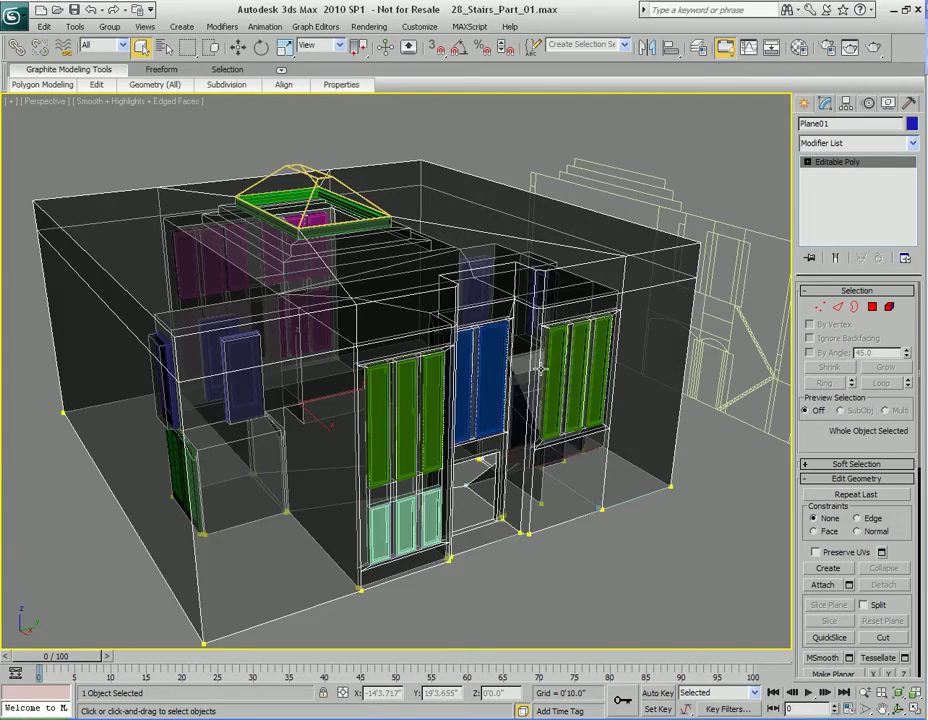
alt+middle_drag(598, 376, 437, 341)
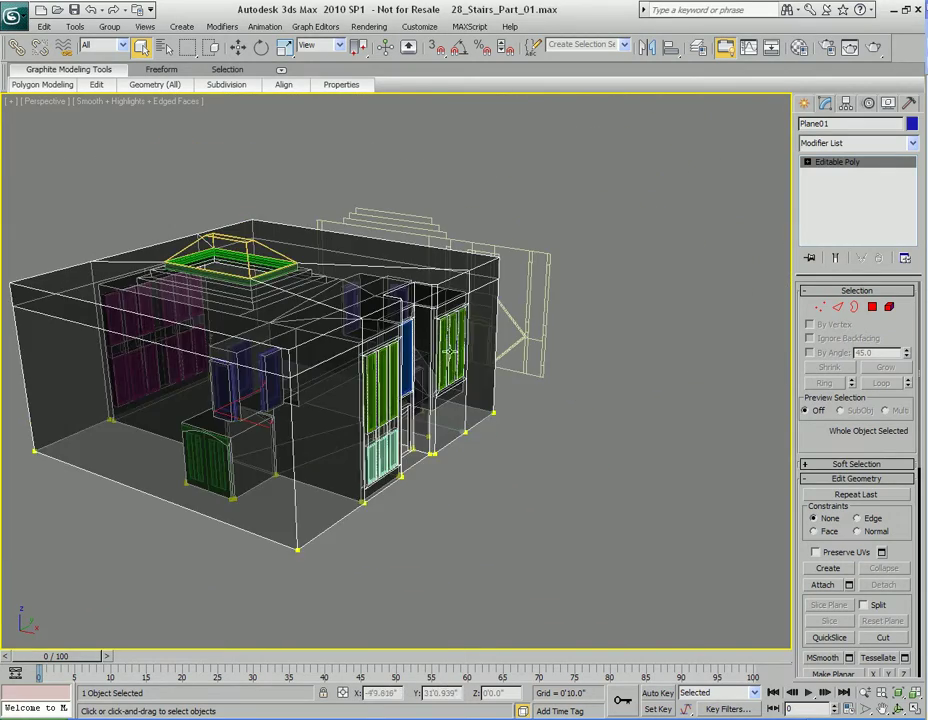
scroll(378, 376, up, 10)
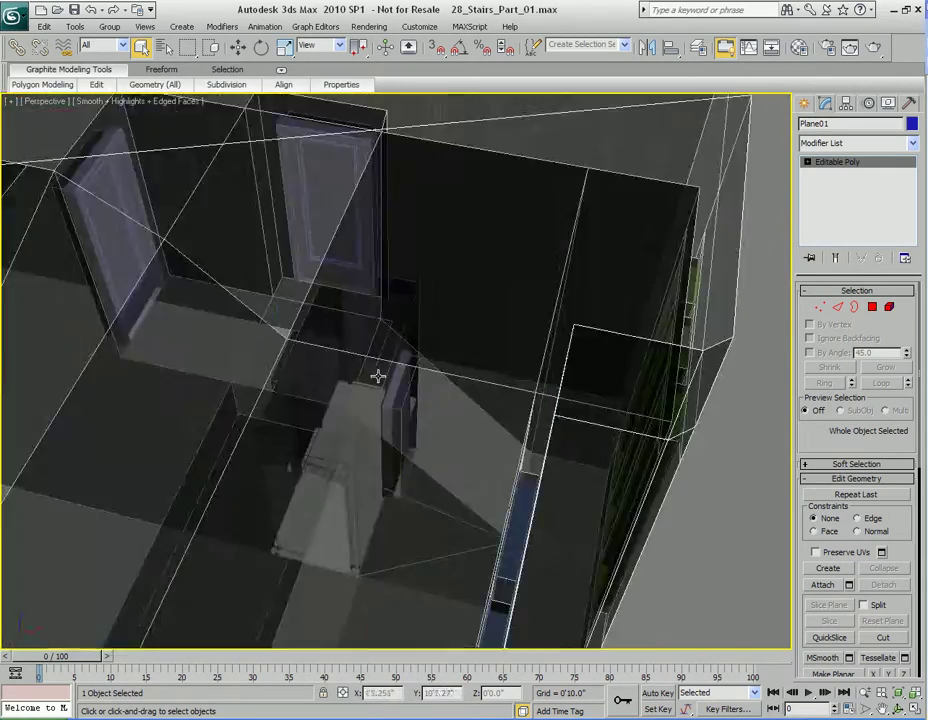
alt+middle_drag(378, 376, 491, 342)
Turn off see-through display for the building mesh and show the front view in wireframe.
key(alt+x)
alt+middle_drag(395, 289, 379, 269)
scroll(451, 288, down, 5)
middle_drag(497, 333, 468, 313)
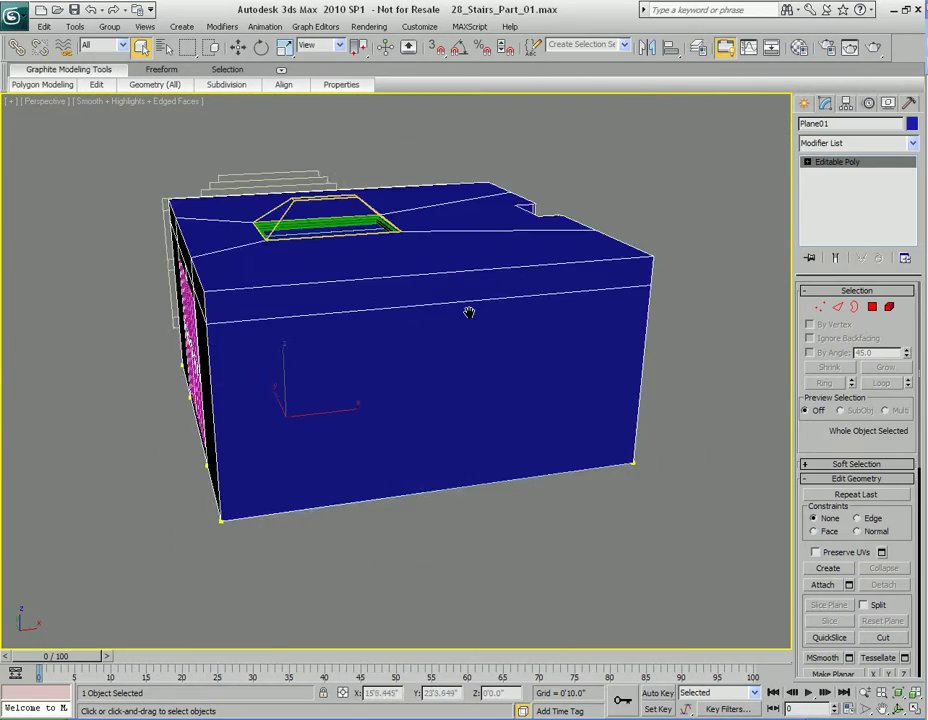
key(f)
scroll(427, 318, down, 2)
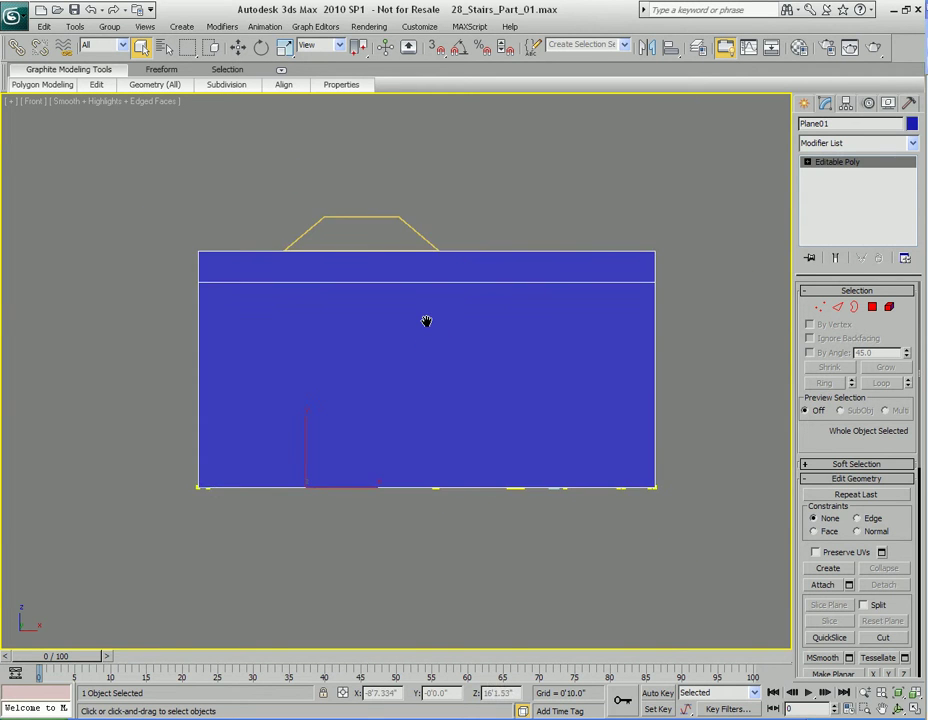
scroll(423, 327, up, 3)
scroll(439, 311, down, 1)
middle_drag(439, 311, 427, 341)
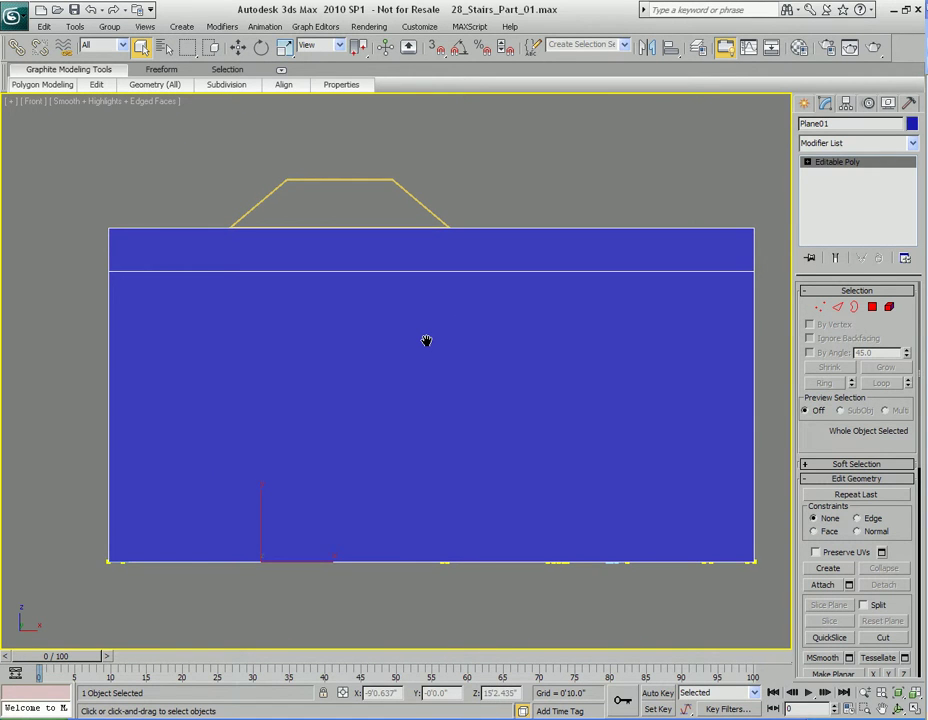
key(F3)
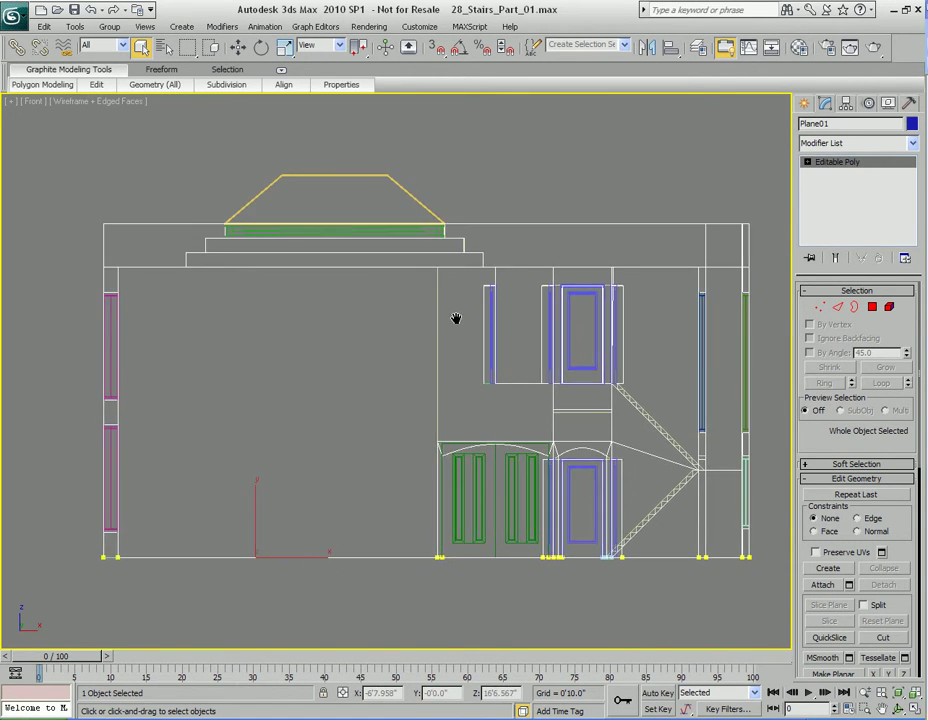
At polygon level, window-select the roof slab polygons and add the ground-level floor polygons to the selection.
key(4)
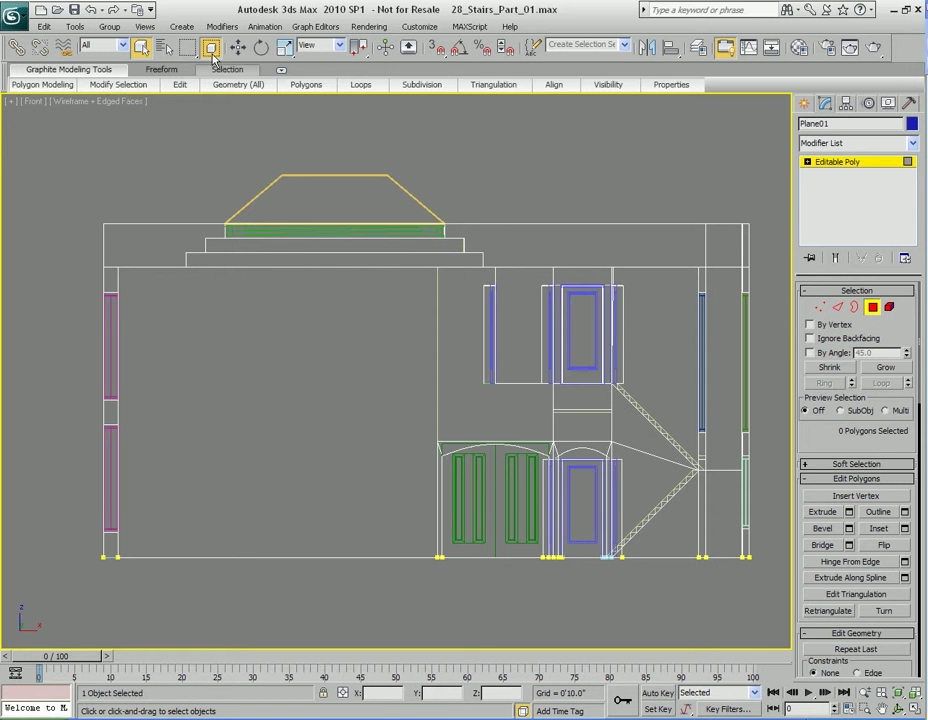
drag(69, 176, 776, 281)
middle_drag(360, 460, 356, 414)
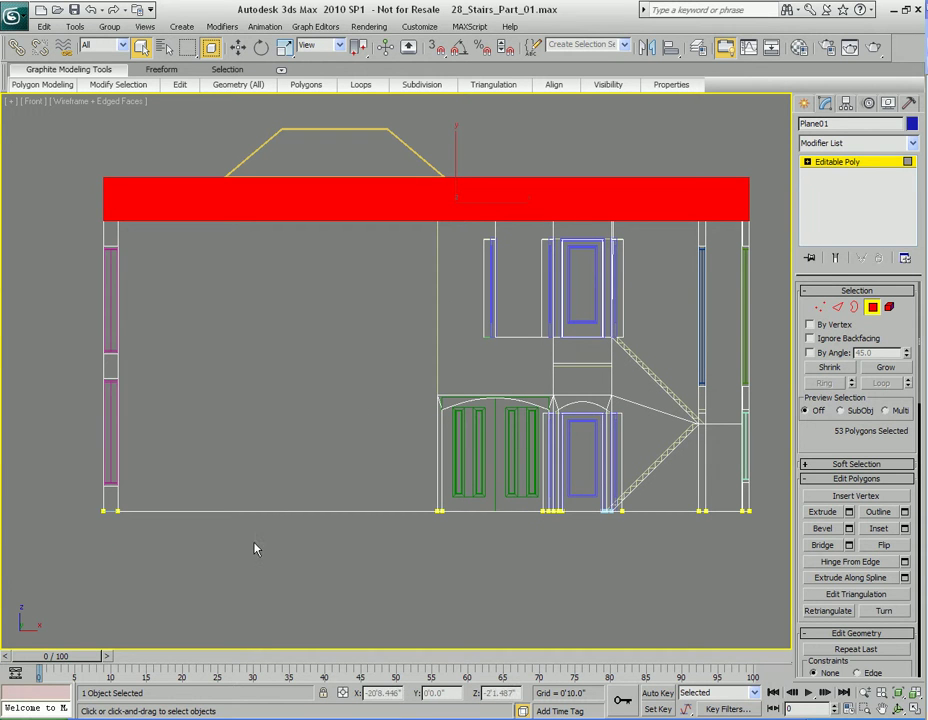
drag(51, 561, 770, 513)
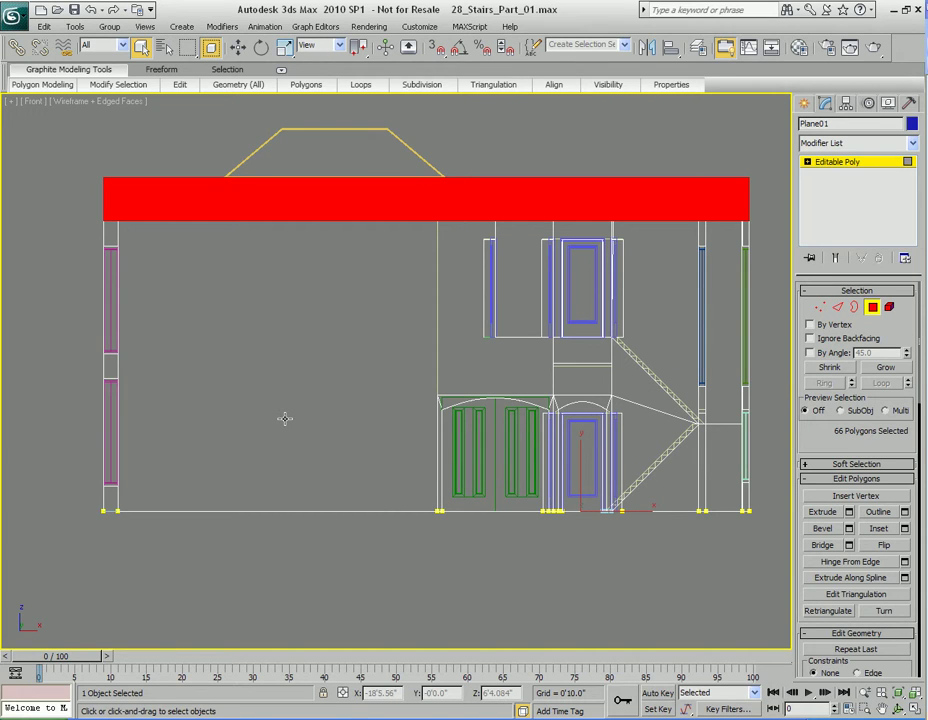
In the perspective view, remove the two floor polygons next to the staircase area from the selection.
key(p)
alt+middle_drag(342, 407, 376, 353)
scroll(427, 425, down, 3)
scroll(394, 377, up, 6)
scroll(395, 447, up, 2)
alt+click(539, 405)
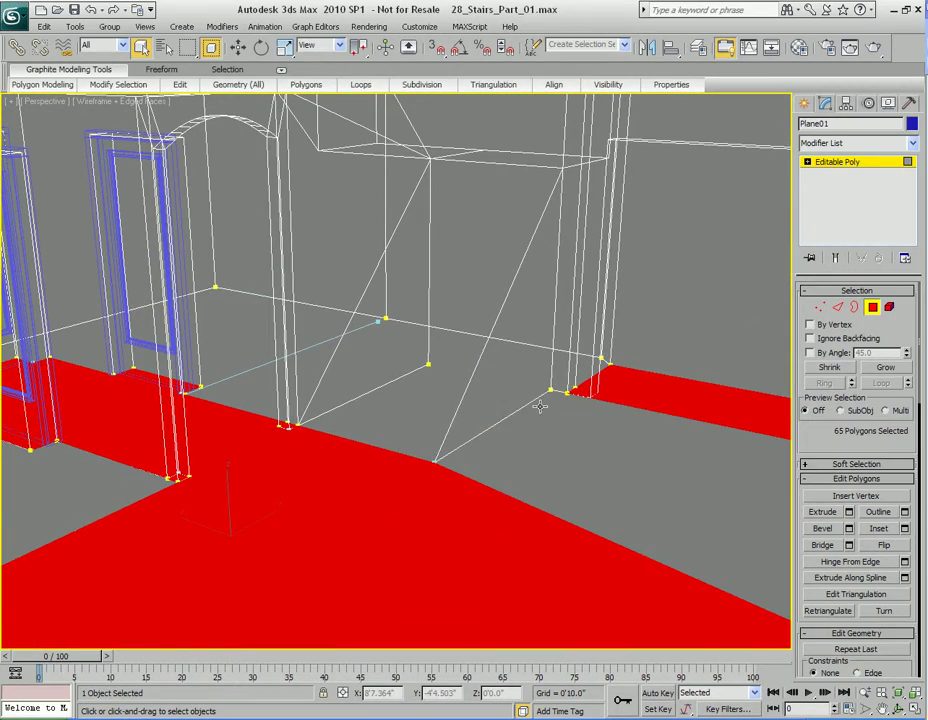
alt+click(381, 464)
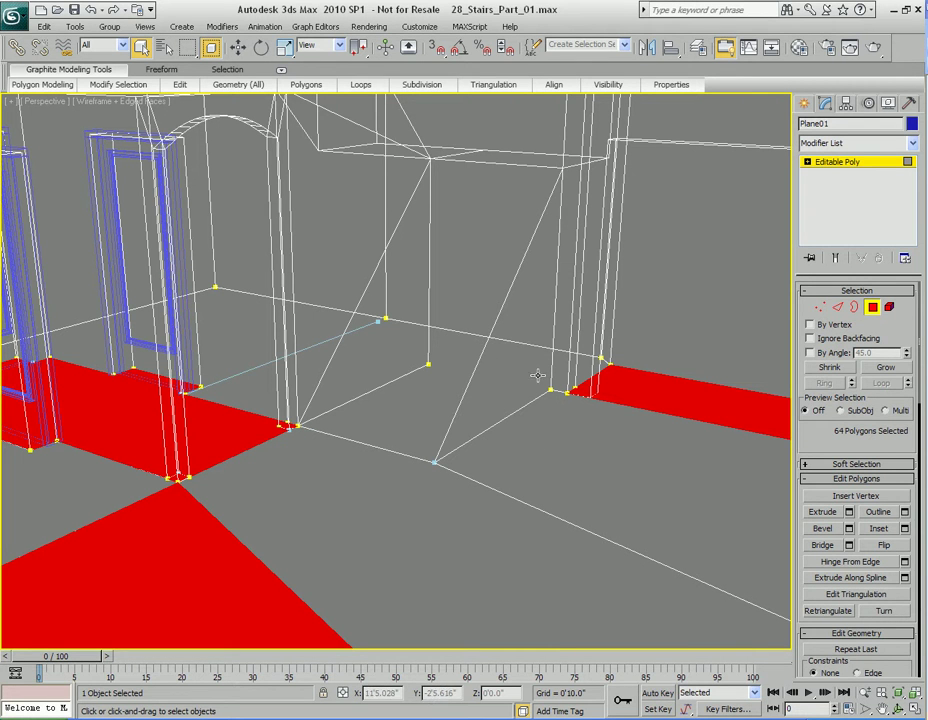
Add the outer side walls and the wall with the magenta windows to the polygon selection, and hide the selected polygons.
scroll(376, 313, down, 10)
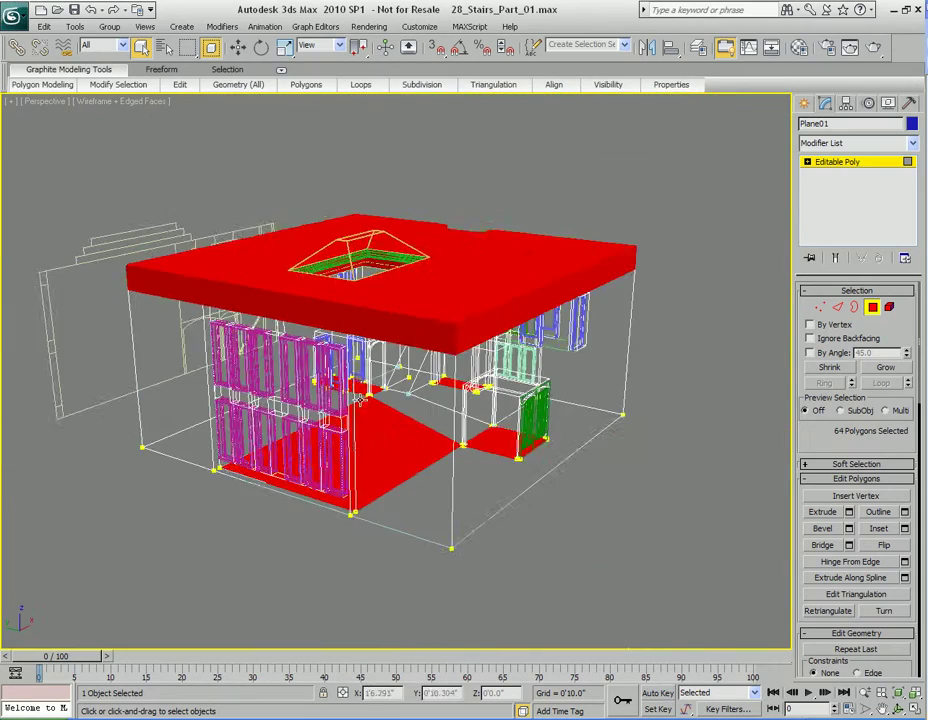
alt+middle_drag(359, 400, 509, 324)
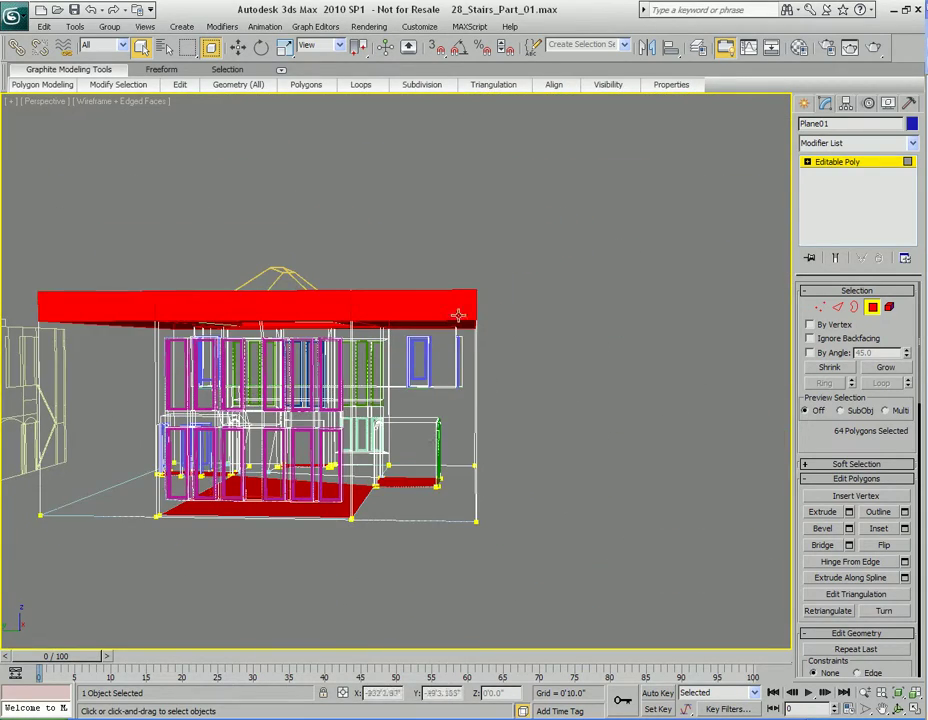
drag(545, 242, 400, 584)
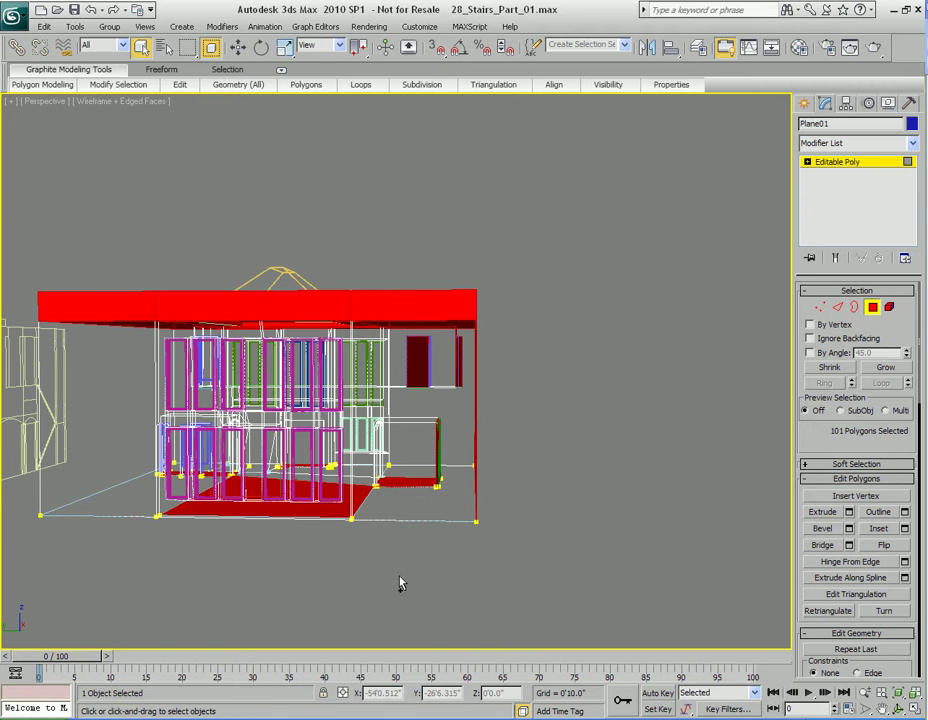
alt+middle_drag(261, 526, 362, 481)
drag(288, 230, 375, 549)
alt+middle_drag(375, 549, 313, 436)
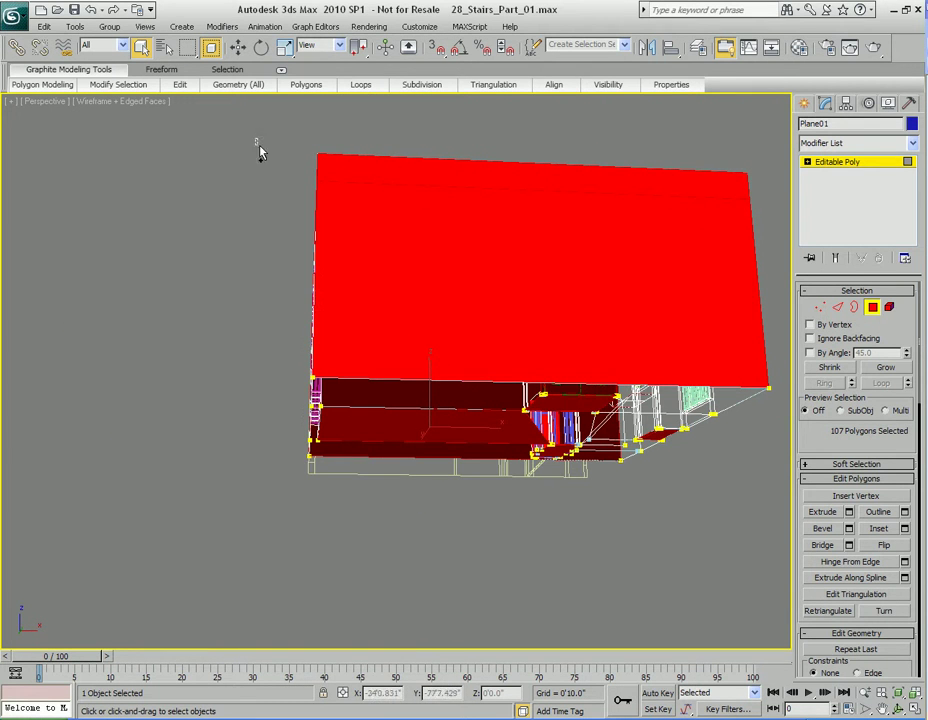
alt+middle_drag(360, 503, 464, 348)
mouse_move(608, 86)
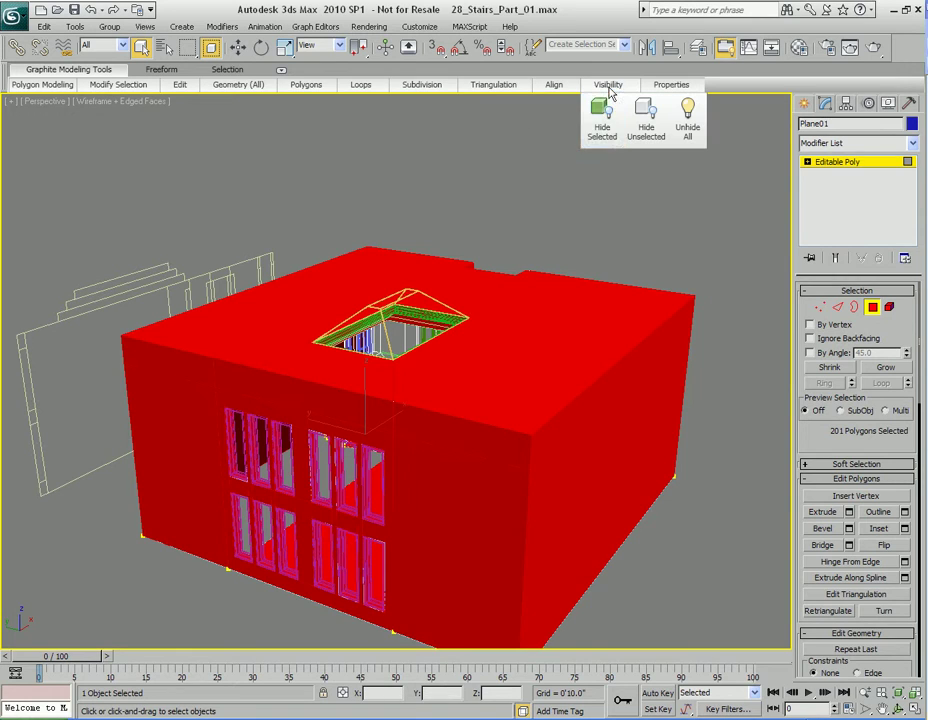
click(604, 120)
Return the perspective view to shaded display and leave polygon editing of the building mesh.
mouse_move(430, 345)
alt+middle_down()
mouse_move(404, 366)
mouse_move(440, 383)
mouse_move(456, 373)
alt+middle_up()
scroll(404, 366, up, 5)
key(F3)
scroll(456, 373, up, 4)
alt+middle_drag(516, 425, 342, 390)
middle_drag(342, 390, 424, 408)
scroll(358, 402, down, 3)
key(4)
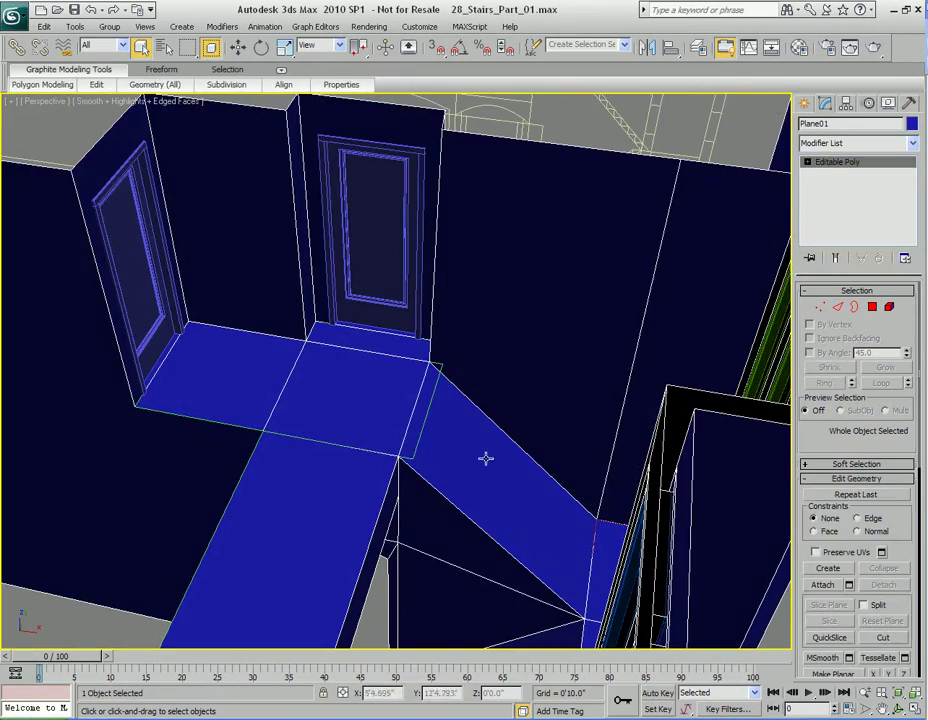
Hide the second floor spline outlining the upper landing and walkway.
click(433, 391)
alt+middle_drag(433, 391, 338, 398)
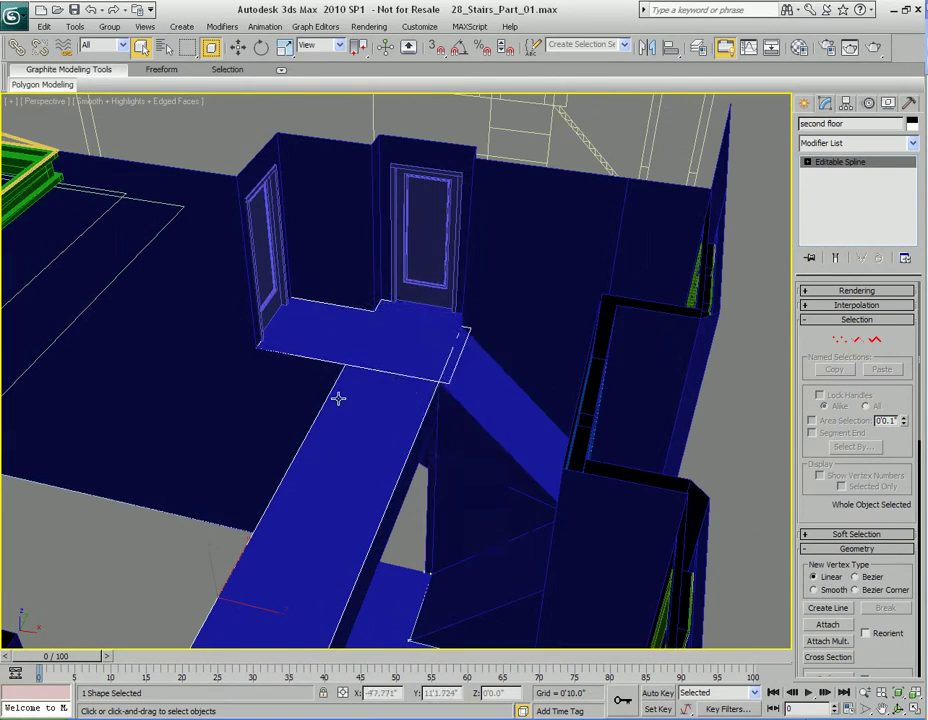
right_click(414, 381)
click(452, 343)
Hide the section outline drawing standing behind the building.
alt+middle_drag(452, 344, 633, 300)
scroll(521, 316, down, 5)
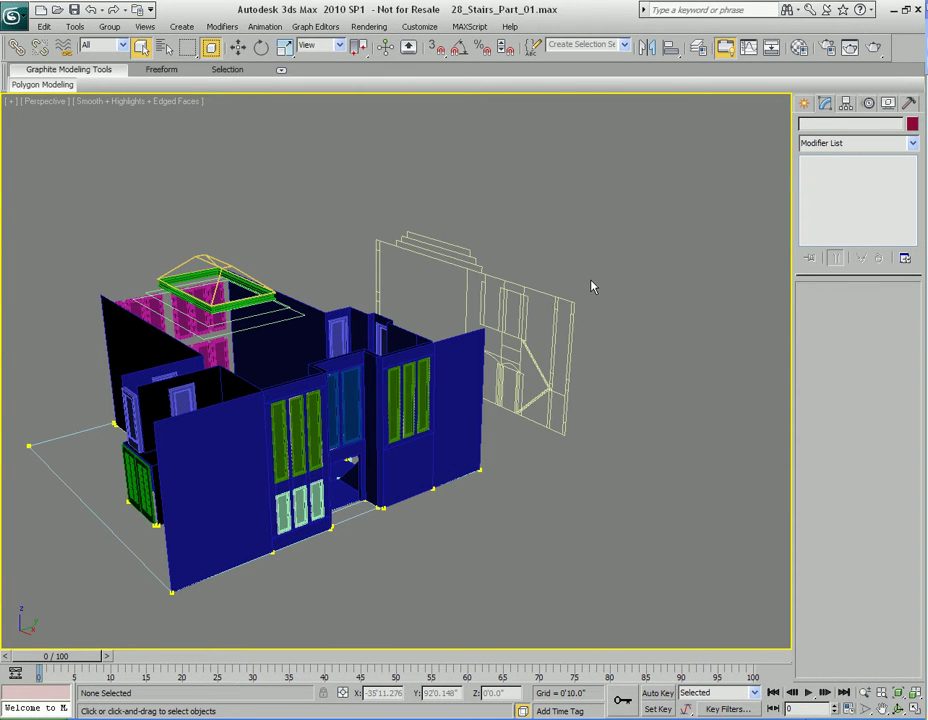
click(455, 294)
alt+middle_drag(512, 312, 408, 286)
right_click(406, 284)
click(460, 242)
Hide the skylight frame, its green base and the rectangular ceiling outlines beneath it.
middle_drag(140, 374, 391, 314)
scroll(405, 384, up, 5)
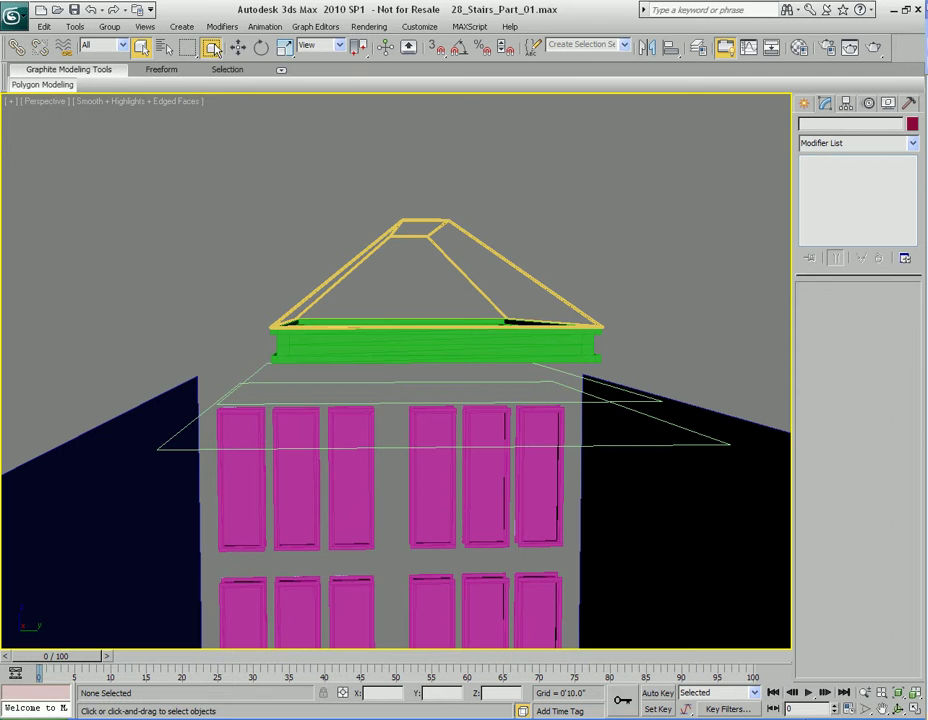
middle_drag(505, 380, 490, 350)
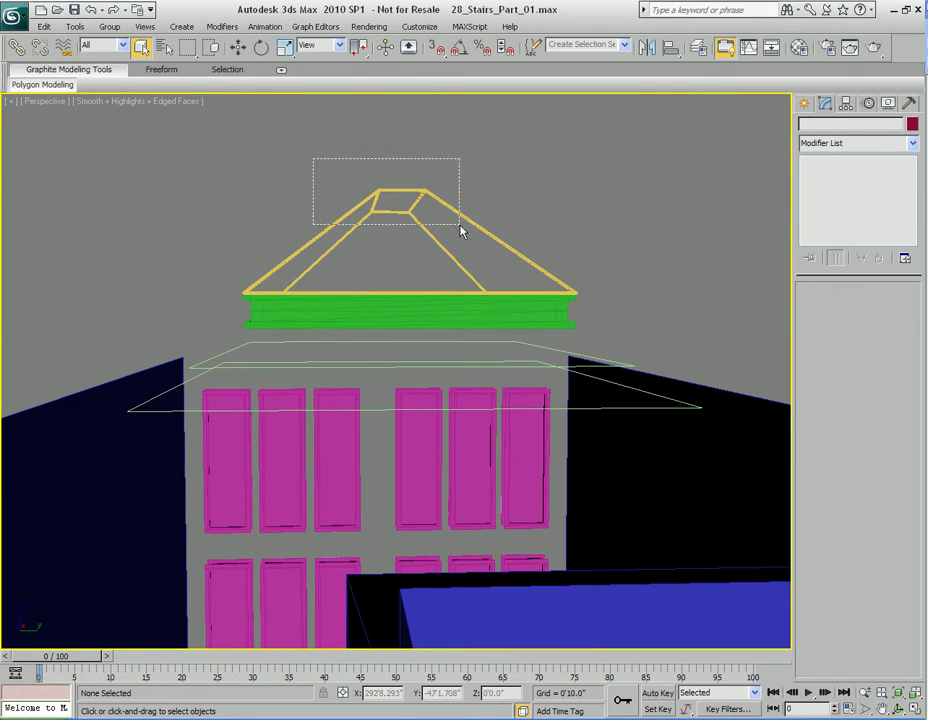
drag(442, 218, 442, 218)
middle_drag(383, 355, 433, 378)
ctrl+click(440, 318)
ctrl+click(456, 343)
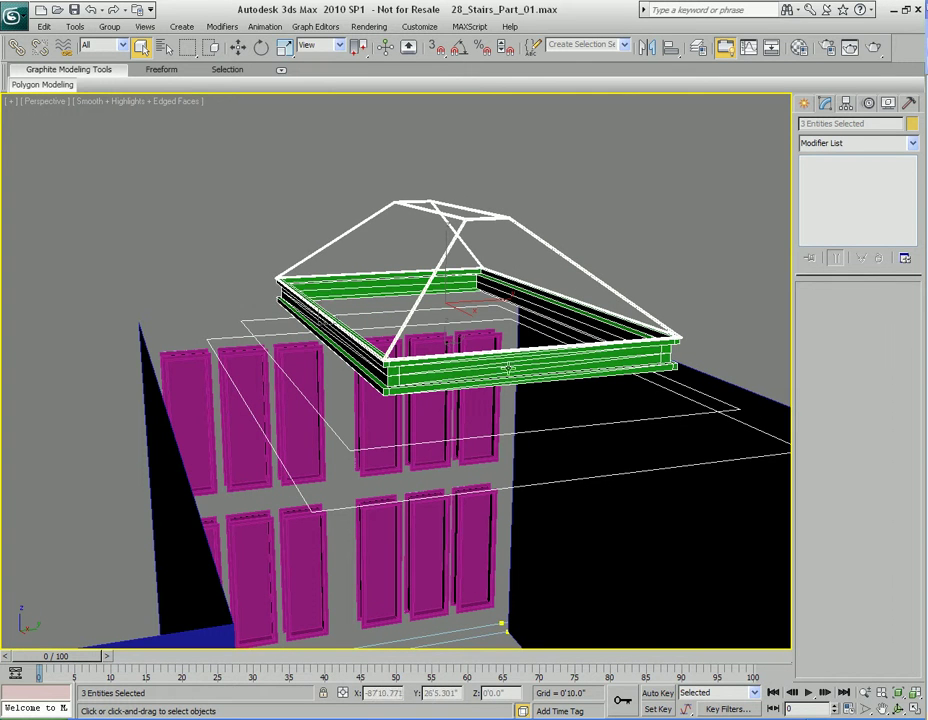
right_click(305, 183)
click(305, 147)
Select all eleven green, blue and light-green windows of the front facade and hide them.
middle_drag(535, 410, 478, 370)
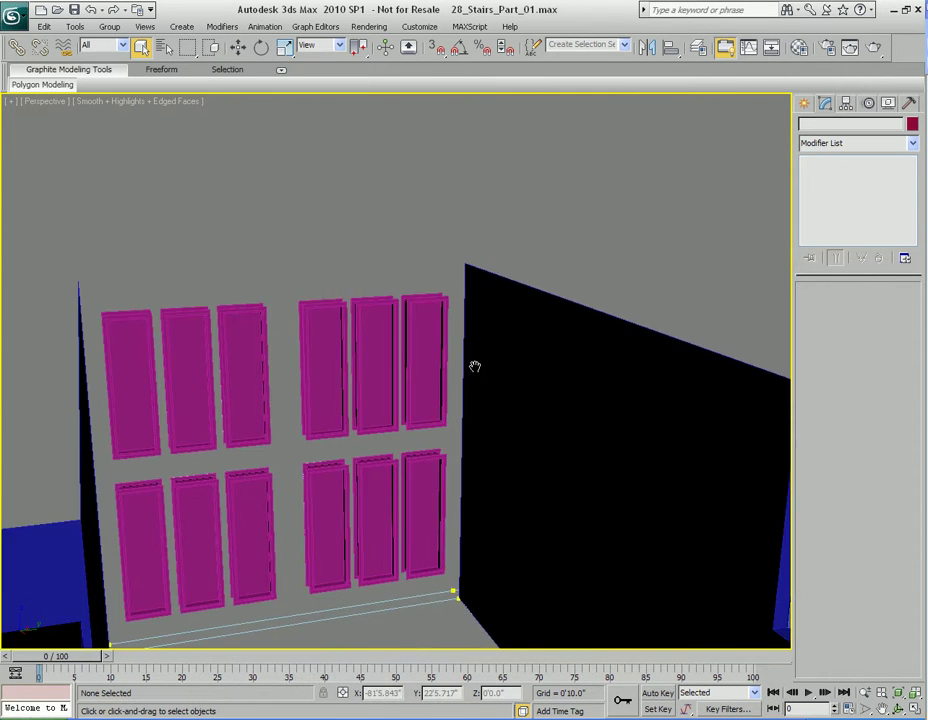
scroll(474, 375, down, 10)
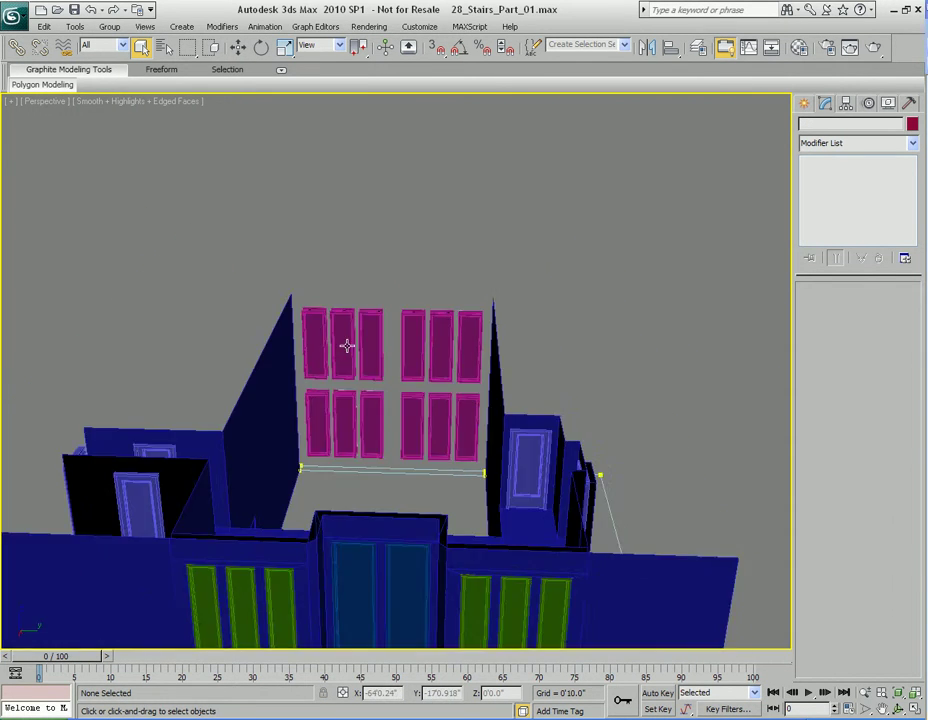
alt+middle_drag(347, 345, 445, 356)
scroll(447, 353, up, 3)
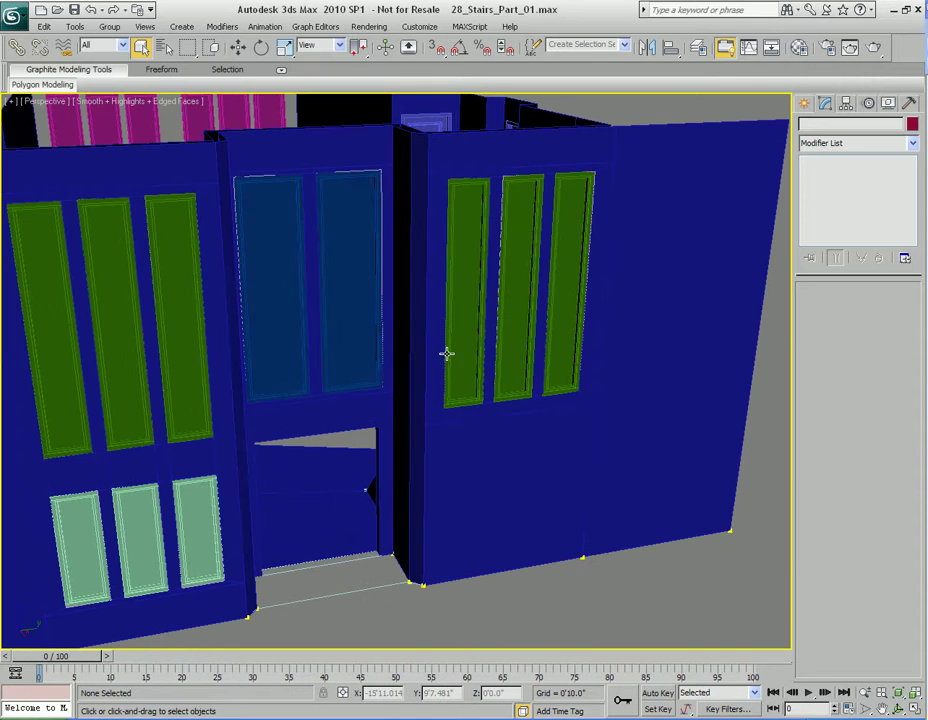
click(480, 331)
ctrl+click(507, 290)
ctrl+click(557, 289)
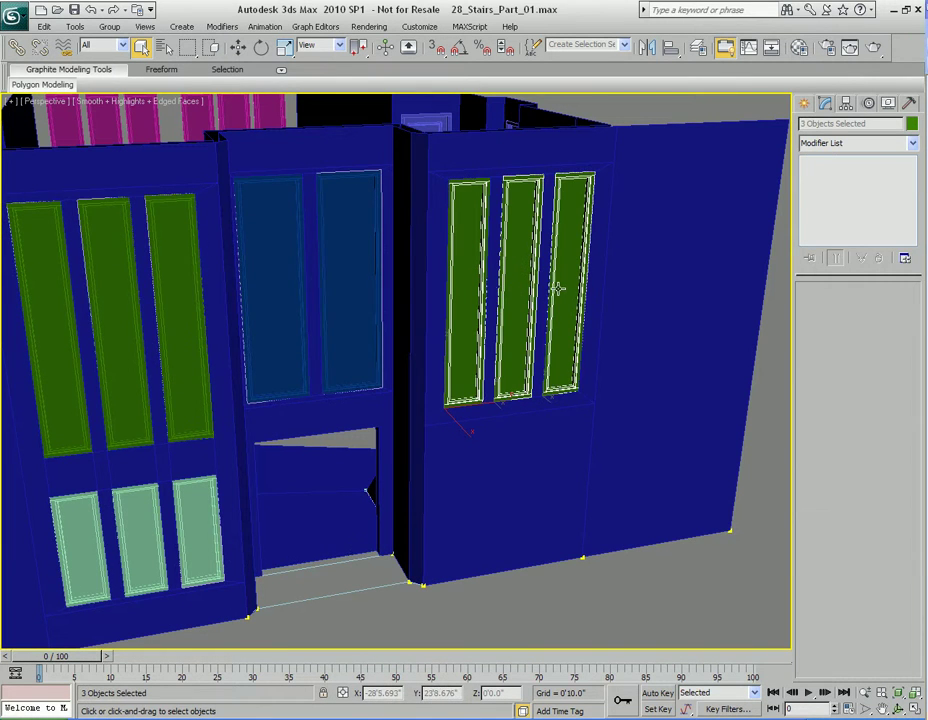
ctrl+click(339, 296)
ctrl+click(280, 296)
ctrl+click(178, 310)
ctrl+click(115, 320)
ctrl+click(62, 323)
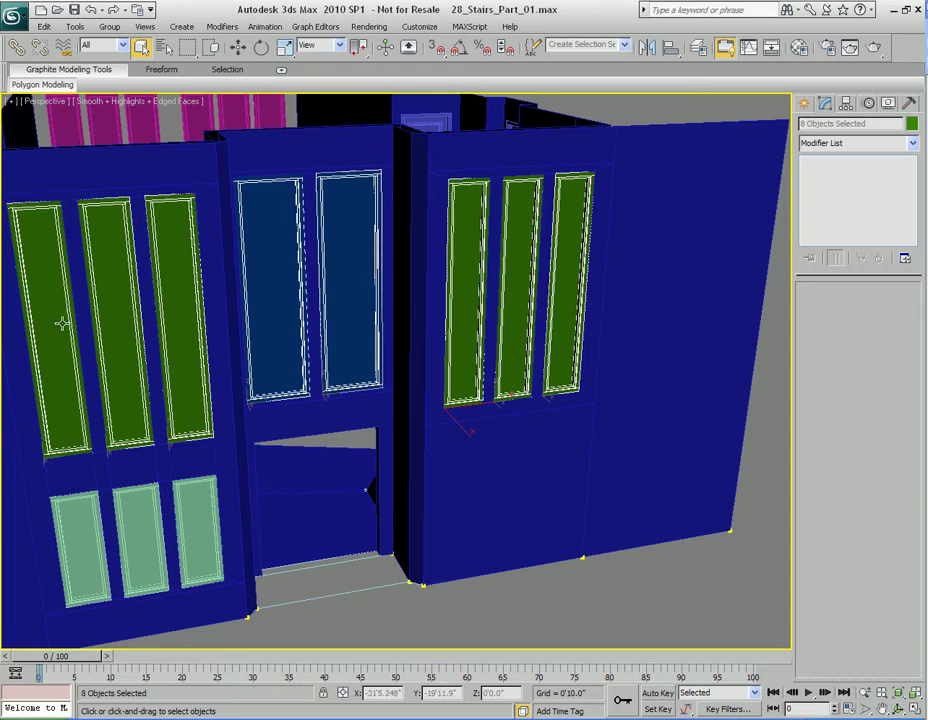
ctrl+click(75, 538)
ctrl+click(138, 532)
ctrl+click(199, 528)
right_click(396, 395)
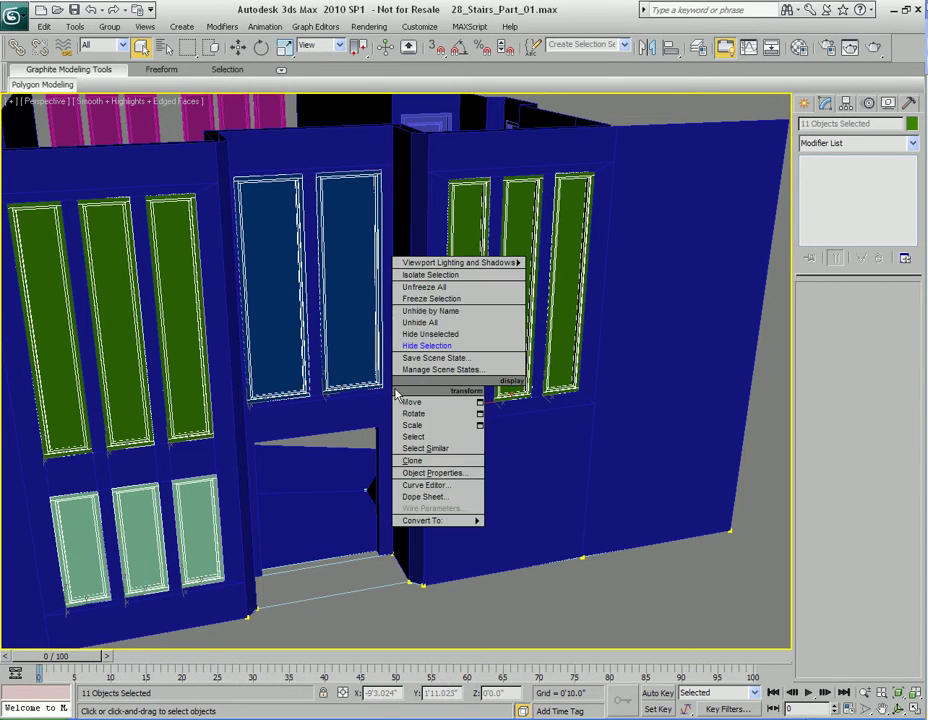
click(440, 346)
Select the polygons of the long side wall and the protruding block in the building model and hide them.
alt+middle_drag(439, 348, 430, 440)
click(396, 395)
scroll(425, 369, down, 10)
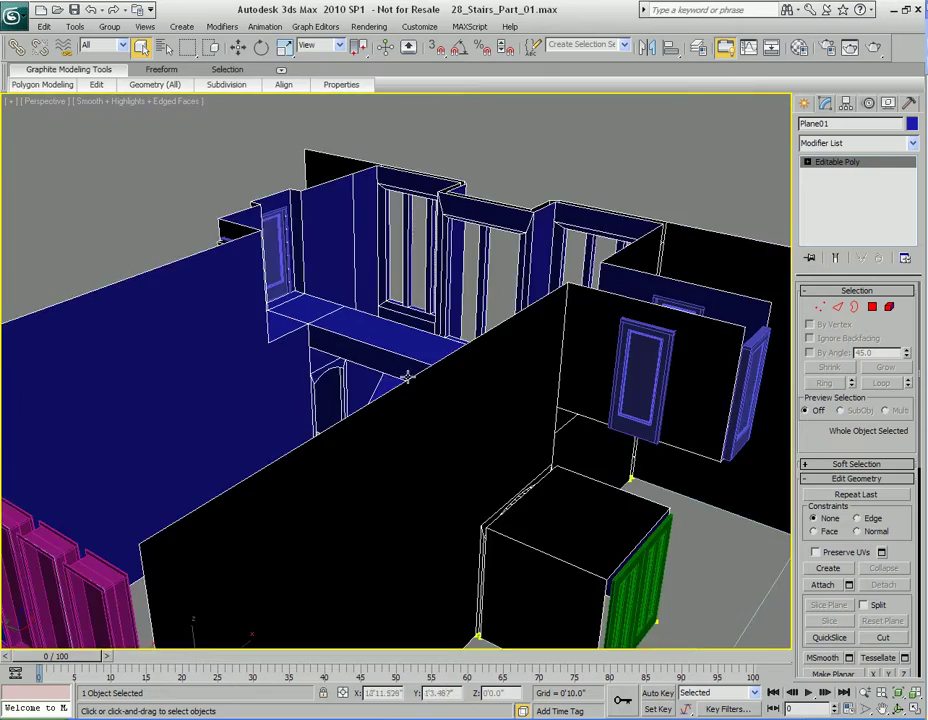
alt+middle_drag(406, 377, 457, 343)
key(4)
click(457, 343)
scroll(414, 400, up, 6)
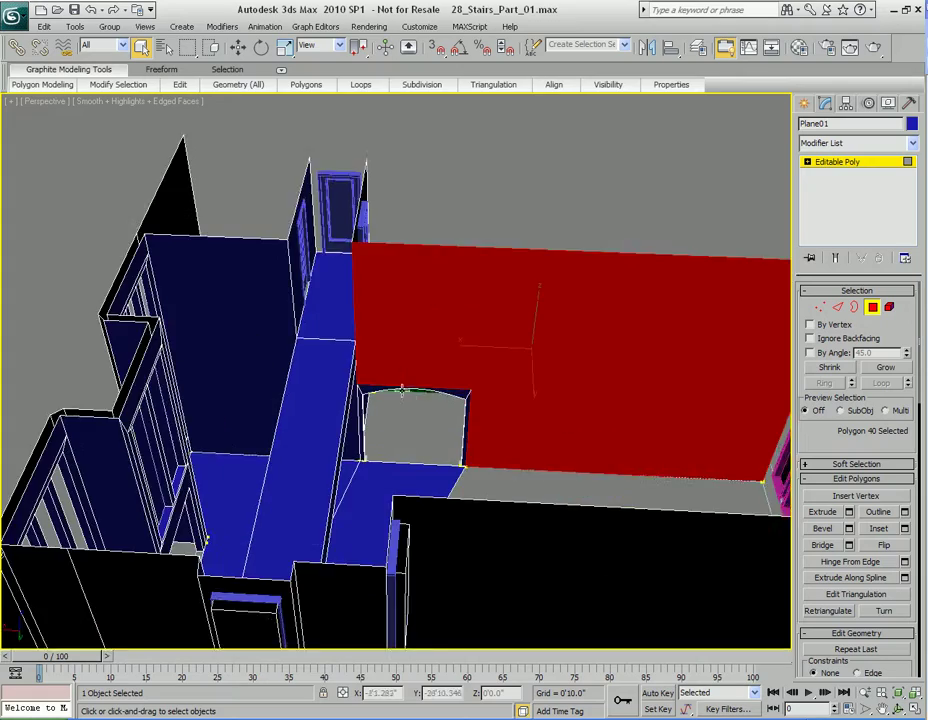
alt+middle_drag(373, 387, 438, 353)
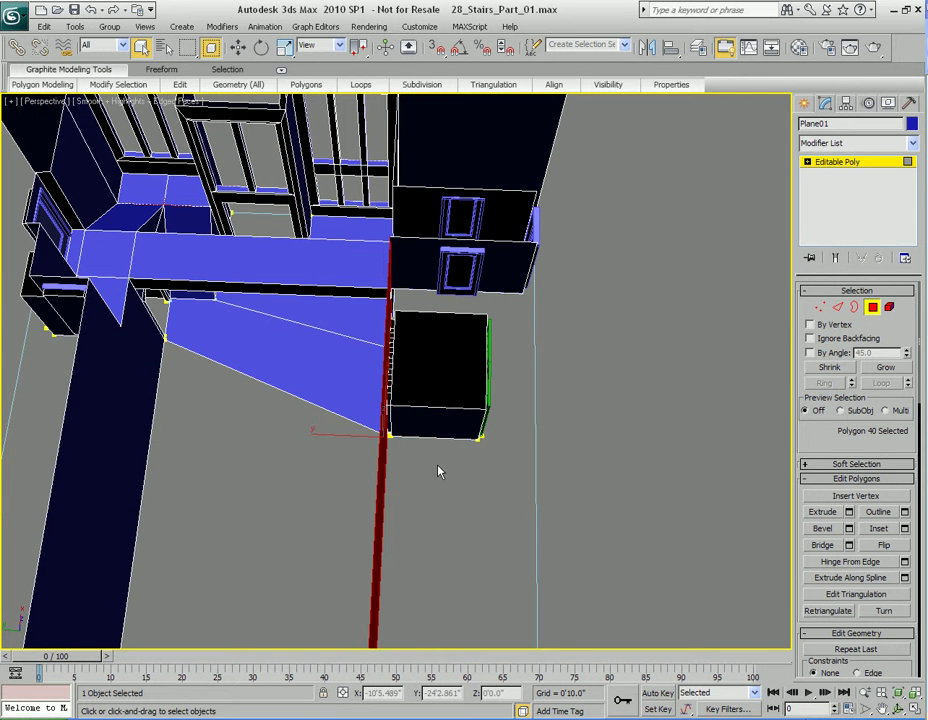
drag(499, 442, 518, 318)
alt+middle_drag(501, 325, 372, 407)
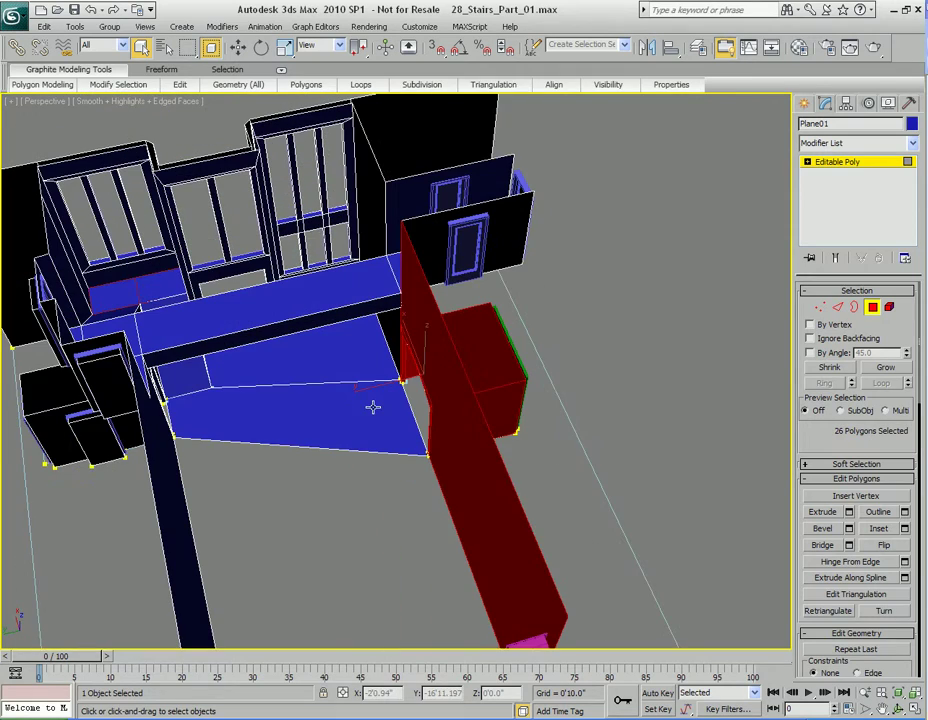
mouse_move(608, 84)
click(602, 120)
Examine the sloped stair ramp between the arched doorway and the front entrance, selecting and deselecting its polygon.
alt+middle_drag(290, 408, 340, 430)
scroll(338, 434, up, 5)
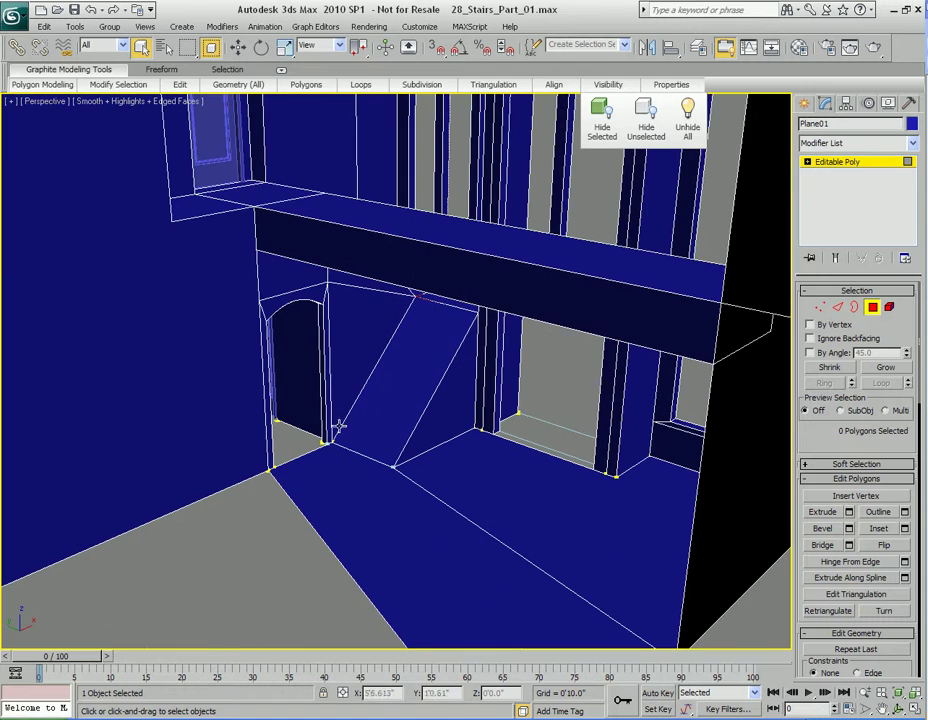
click(406, 393)
scroll(408, 431, up, 3)
alt+middle_drag(408, 431, 417, 458)
alt+middle_drag(336, 304, 344, 338)
click(707, 403)
middle_drag(404, 367, 342, 427)
key(4)
middle_drag(388, 304, 436, 373)
key(4)
click(416, 302)
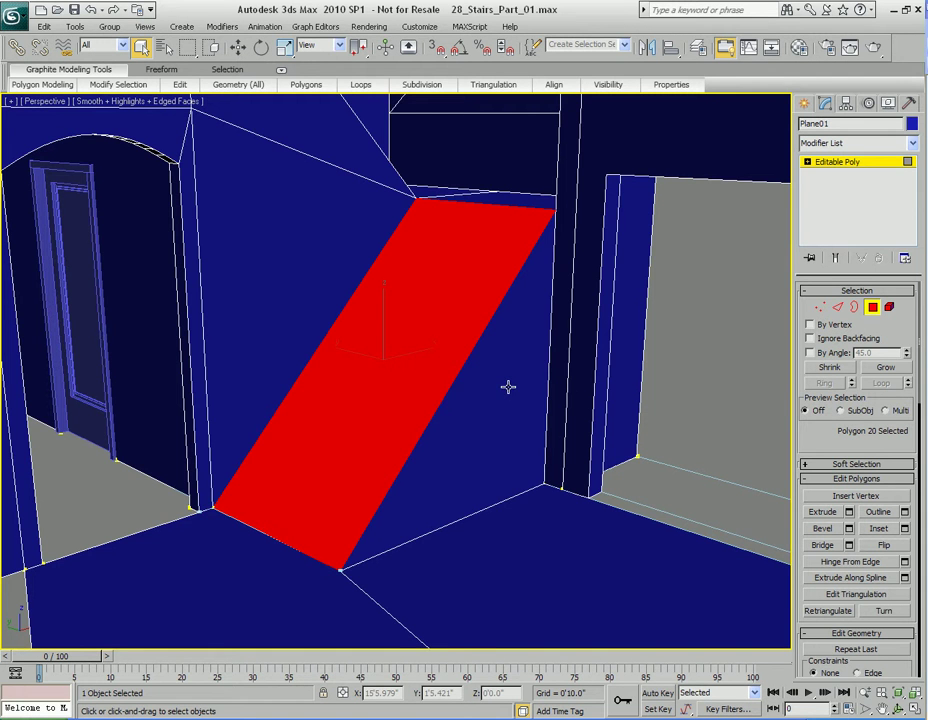
middle_drag(405, 406, 430, 371)
middle_drag(476, 411, 444, 385)
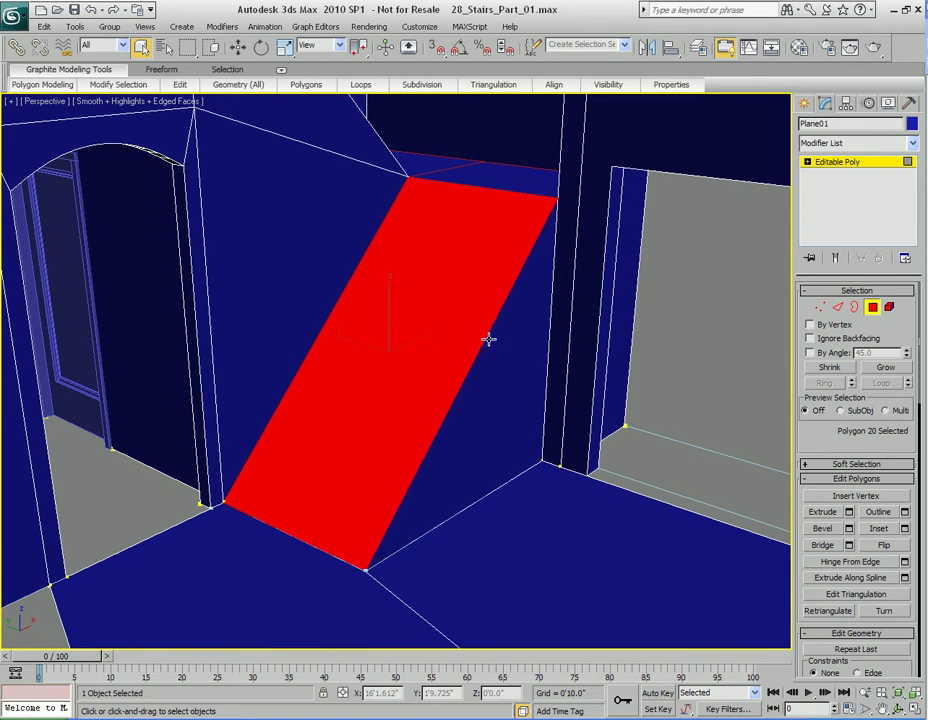
click(729, 309)
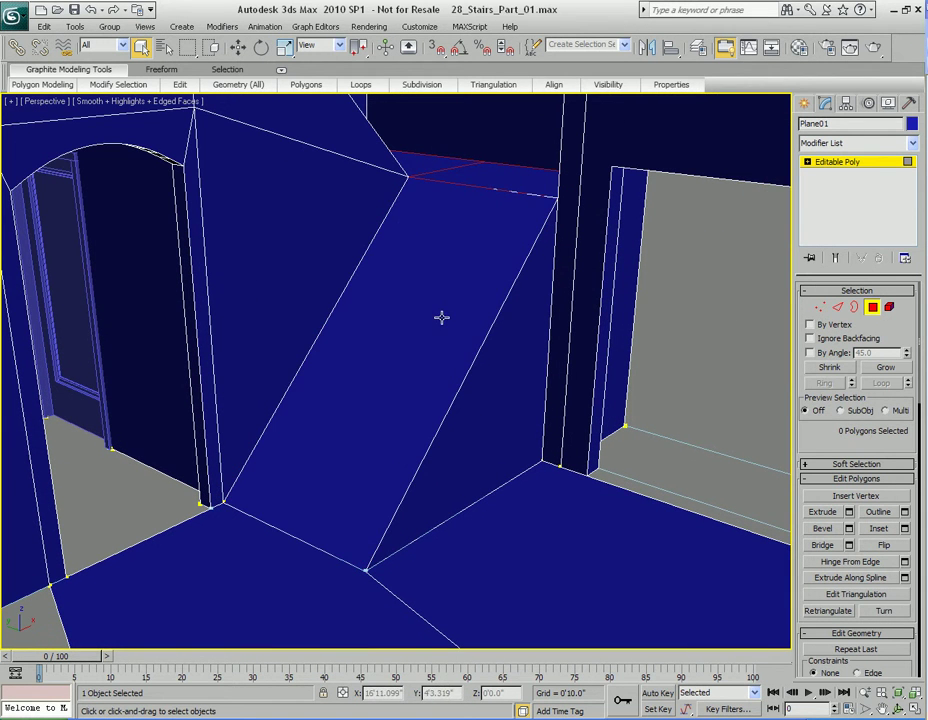
key(4)
mouse_move(433, 331)
alt+middle_down()
mouse_move(435, 341)
mouse_move(452, 333)
mouse_move(437, 321)
alt+middle_up()
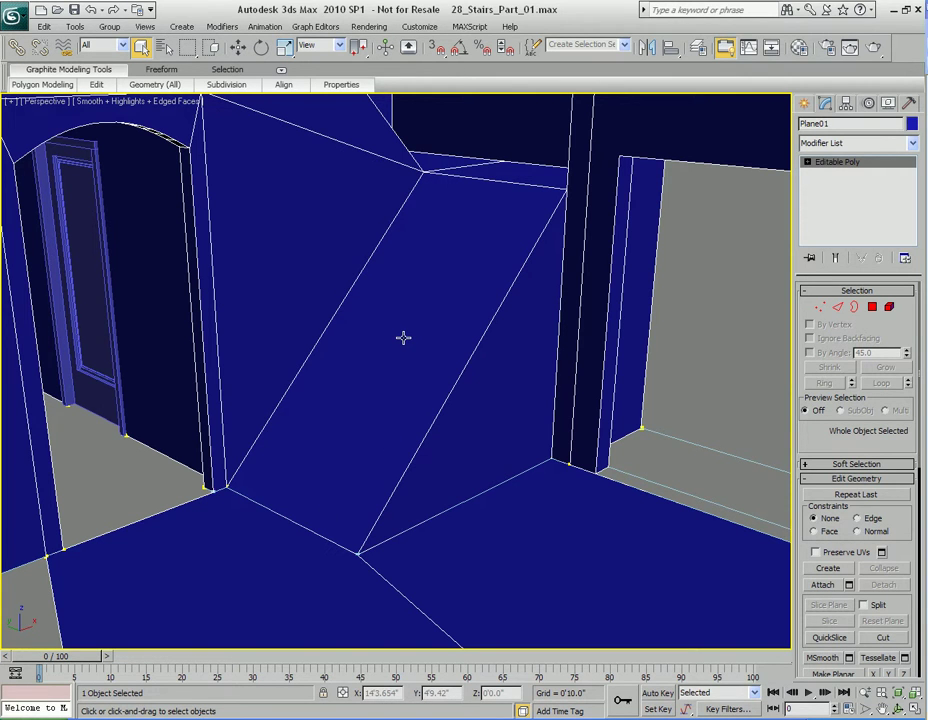
Study the staircase in the concept 1.jpg reference image and close the image.
middle_drag(403, 338, 400, 348)
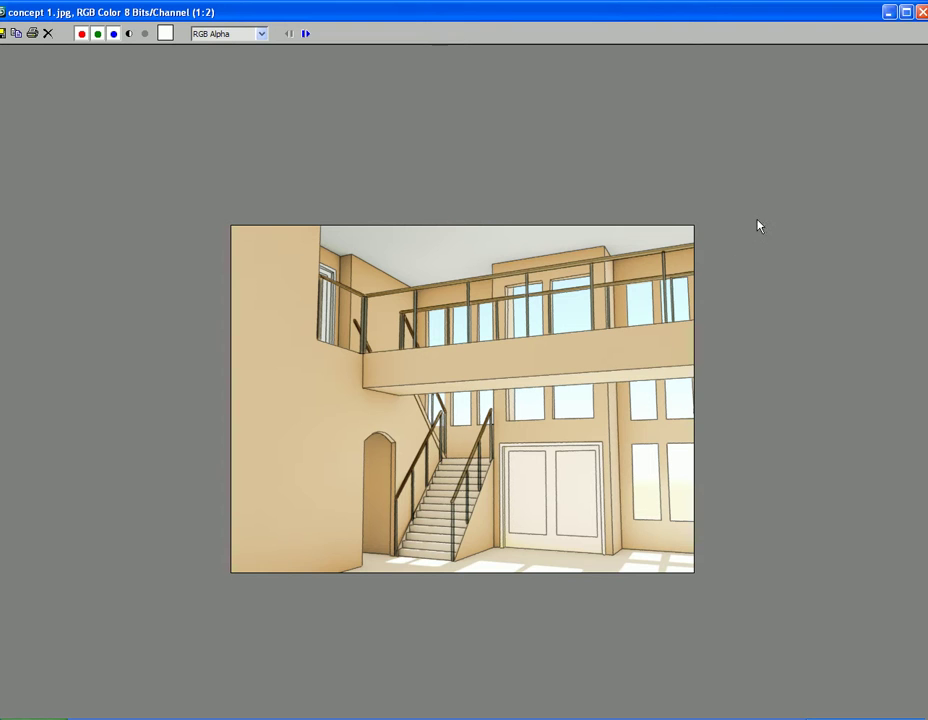
click(921, 12)
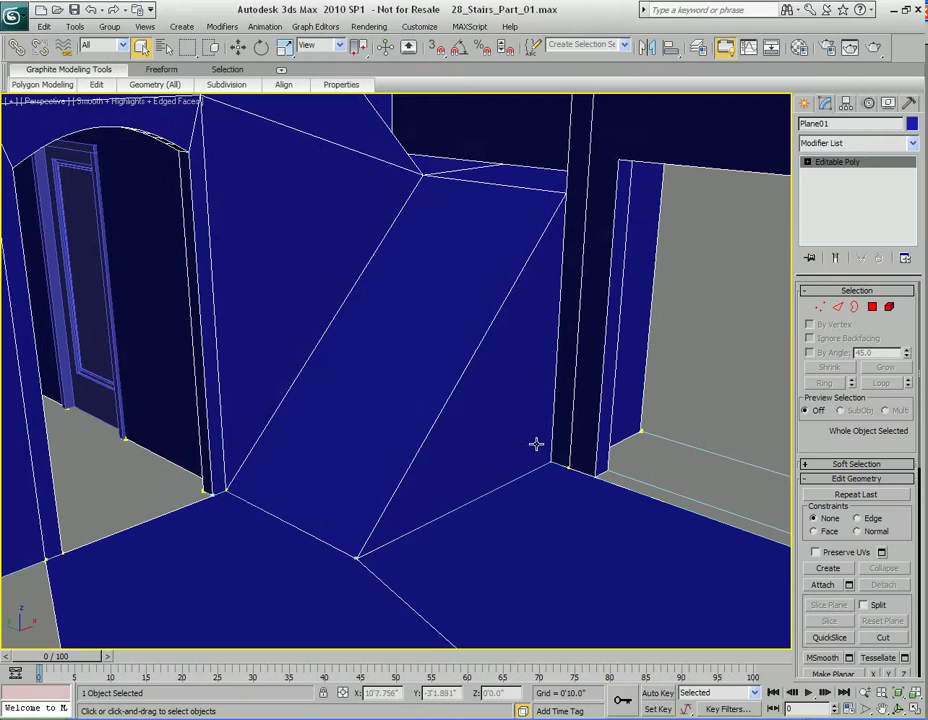
middle_drag(543, 364, 540, 390)
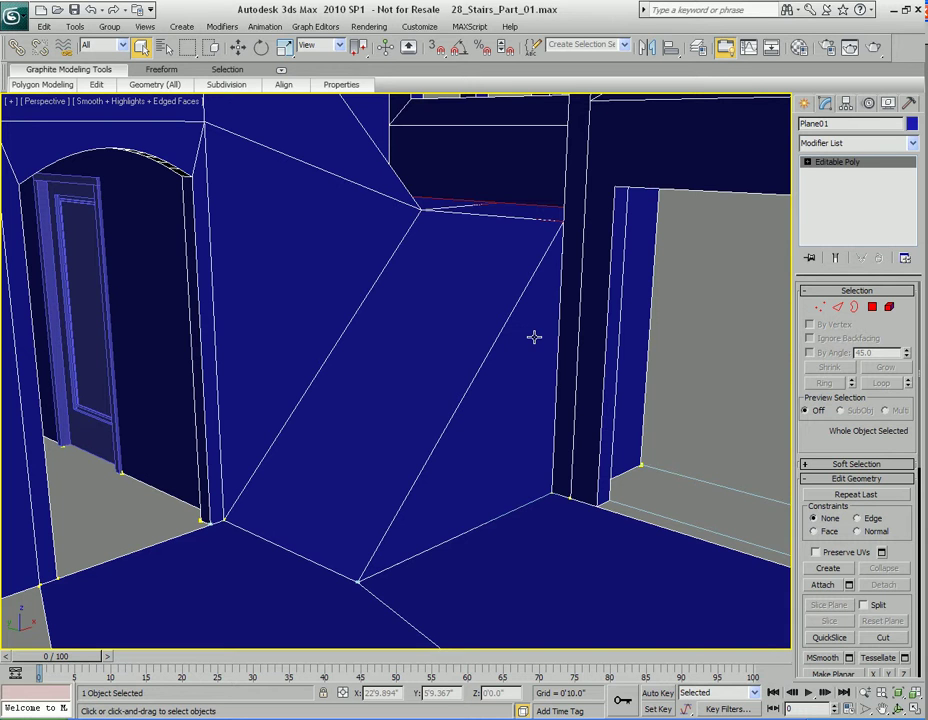
Switch the geometry creation category to Stairs.
alt+middle_drag(534, 337, 516, 376)
scroll(545, 366, down, 4)
click(806, 104)
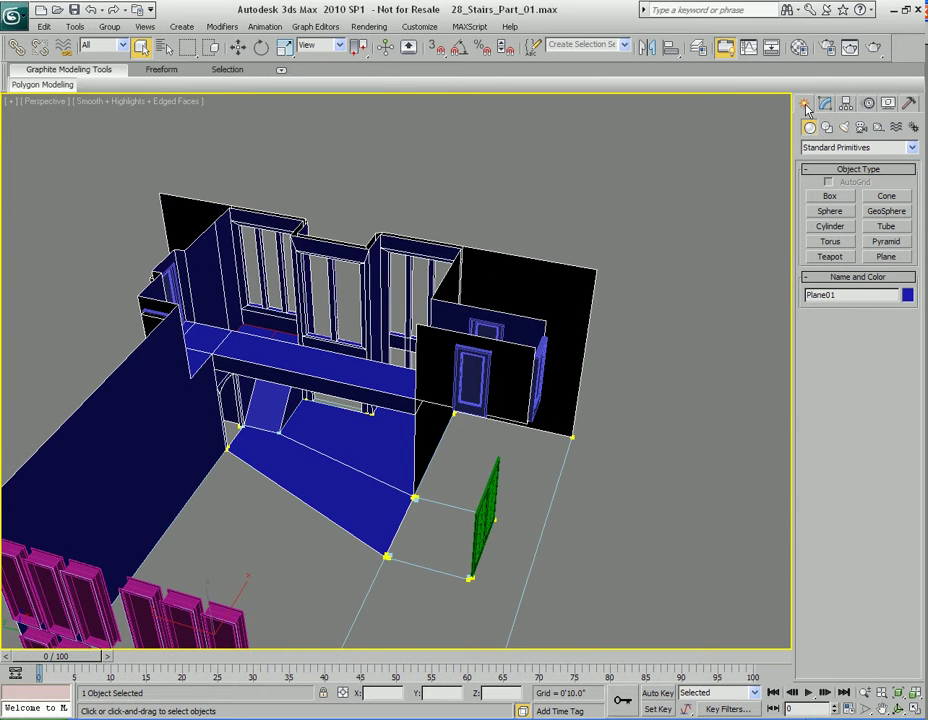
click(835, 148)
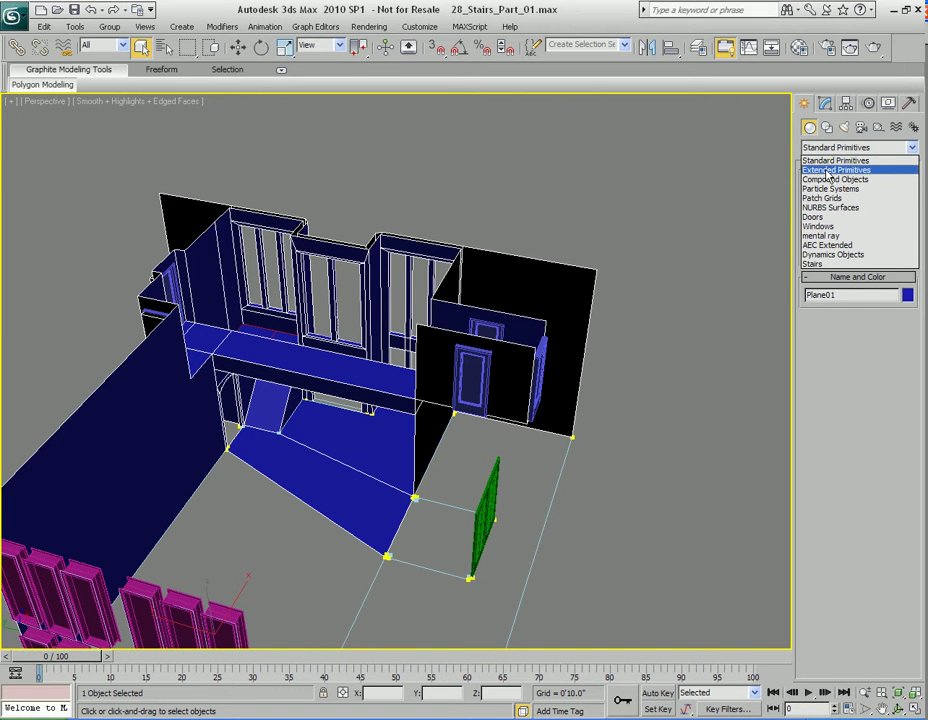
click(818, 264)
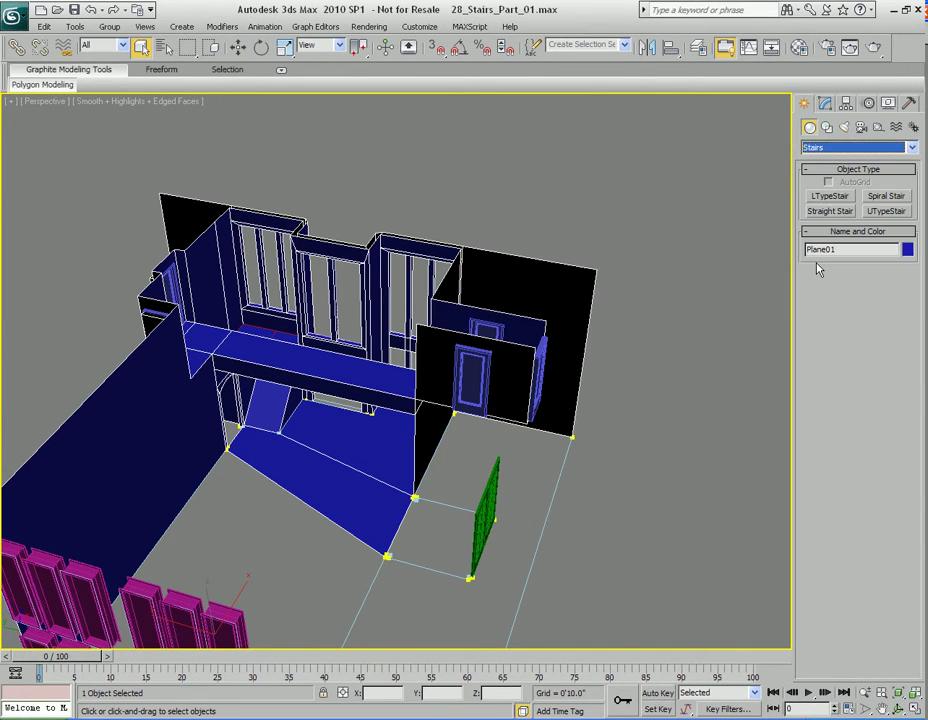
Create a trial spiral stair with a radius of about 15'2" in the empty space beside the building and delete it.
scroll(615, 358, up, 4)
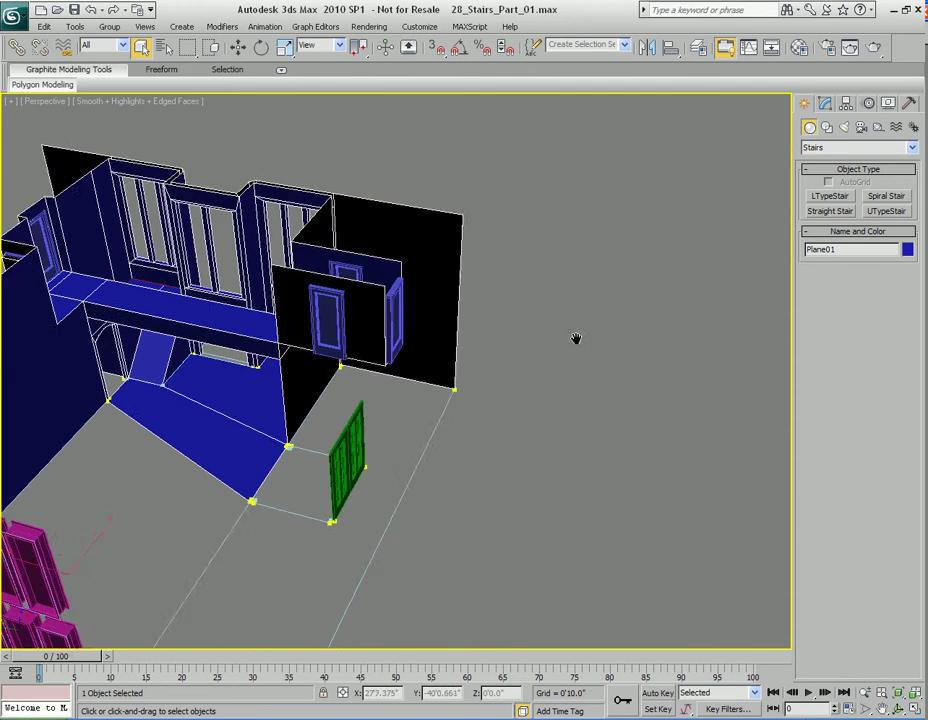
scroll(551, 308, down, 8)
middle_drag(502, 315, 638, 287)
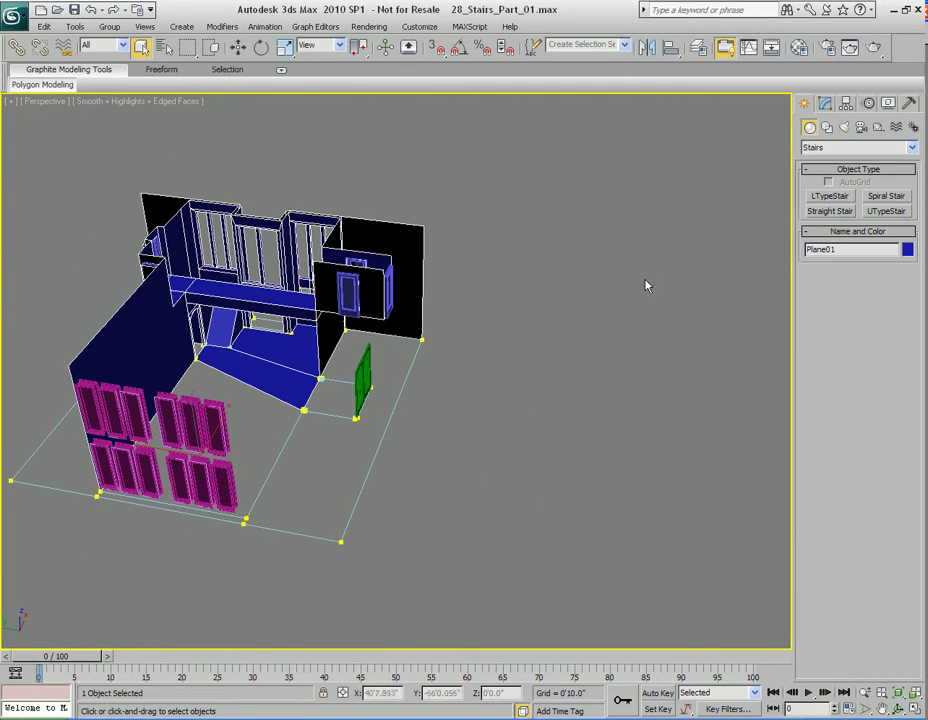
click(884, 197)
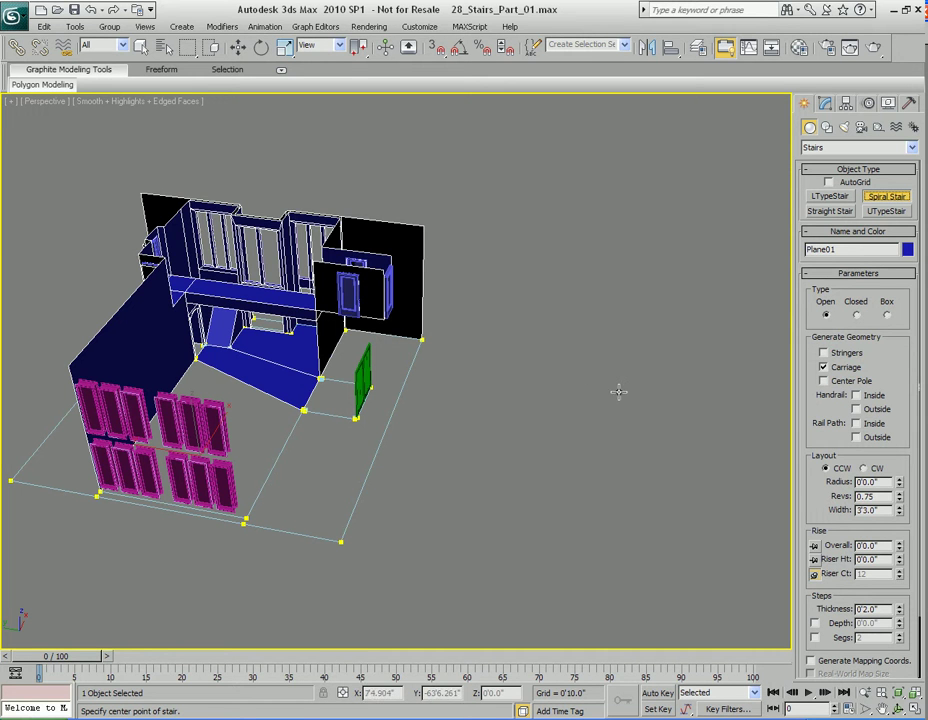
drag(634, 418, 588, 447)
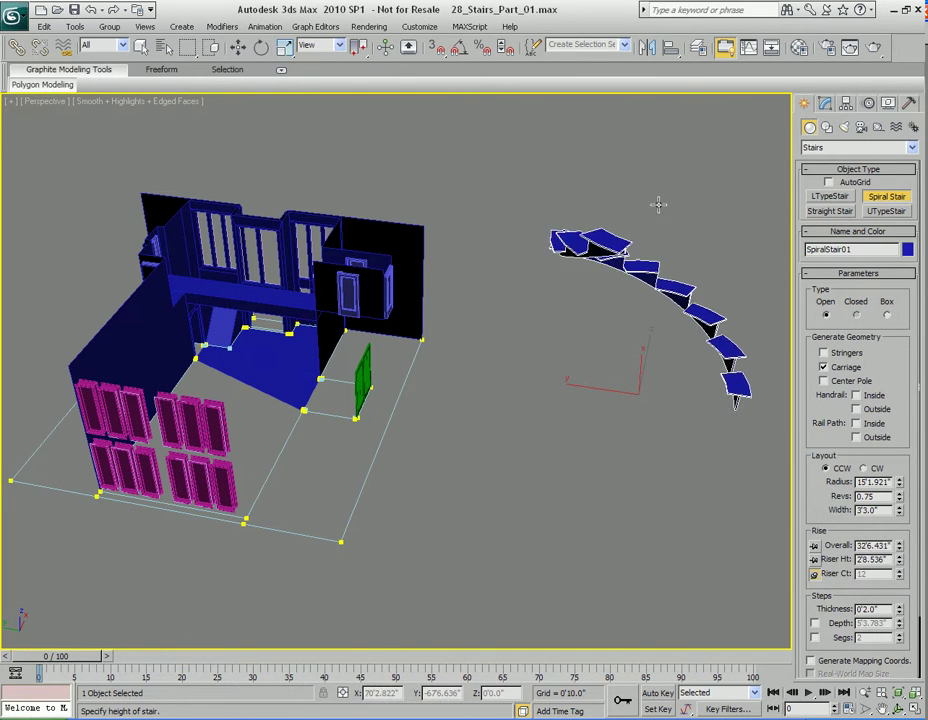
click(661, 113)
alt+middle_drag(655, 250, 588, 271)
right_click(644, 238)
drag(605, 184, 516, 258)
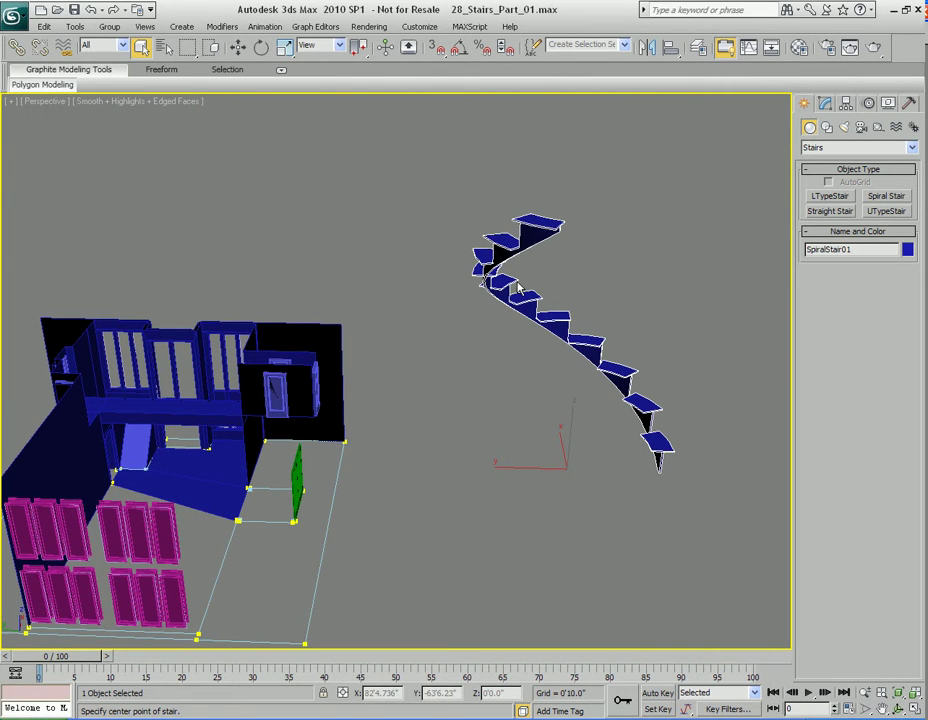
key(Delete)
Create a trial straight stair about 18'10" long, 15'2" wide and 27'5" high beside the building and delete it.
middle_drag(759, 247, 616, 310)
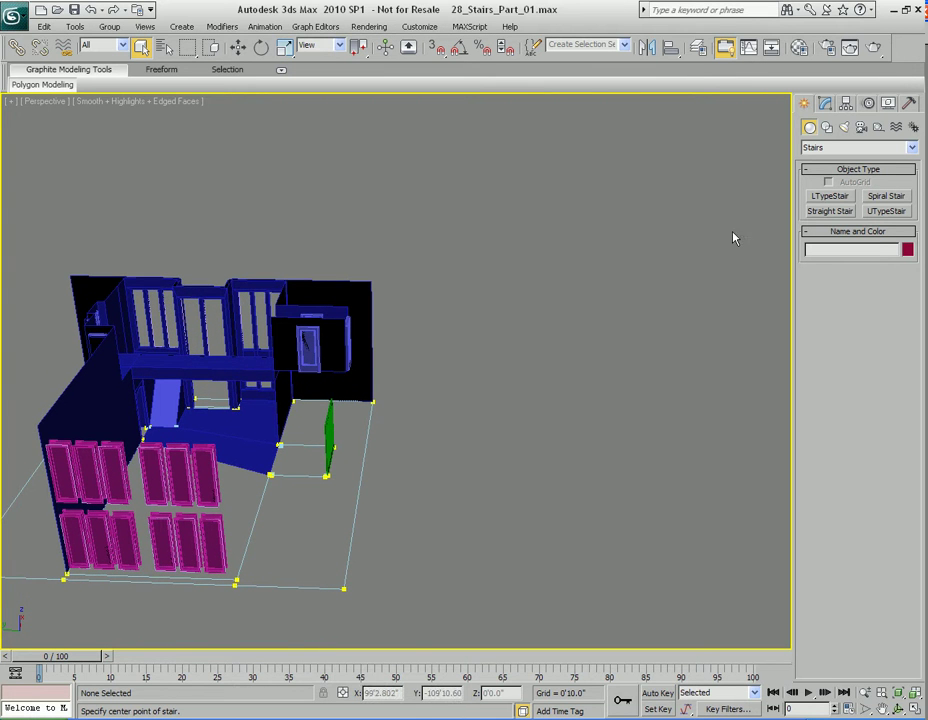
click(831, 211)
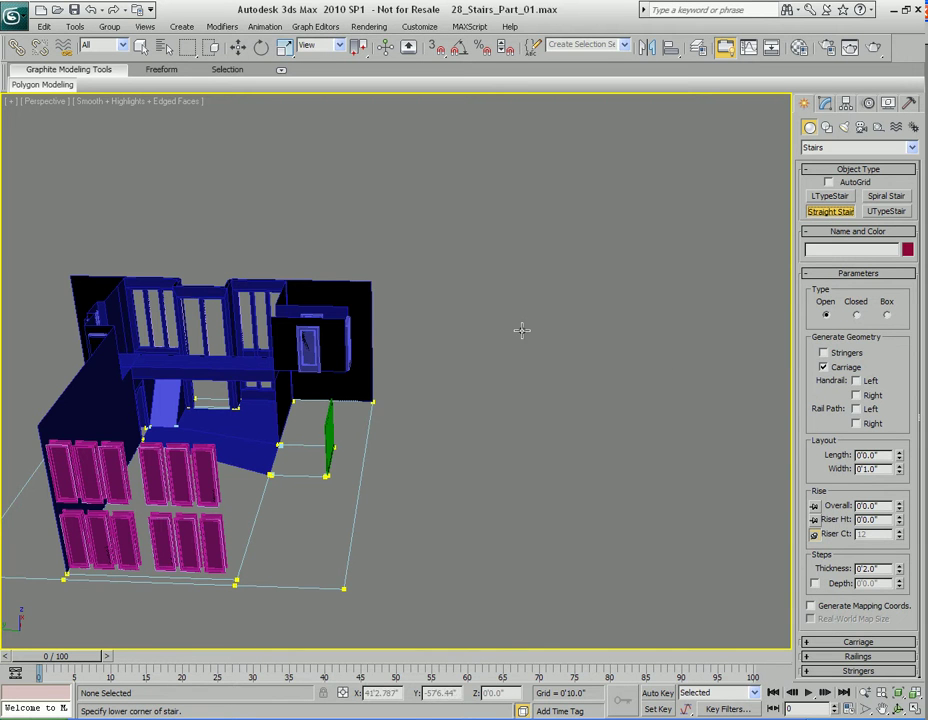
drag(493, 520, 645, 525)
click(628, 418)
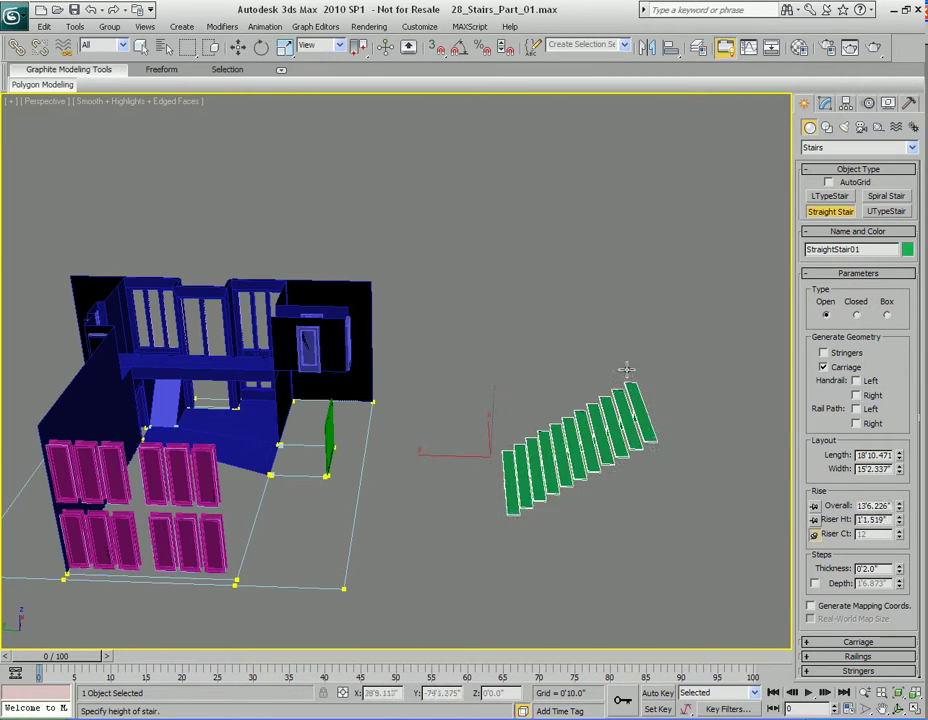
click(617, 263)
alt+middle_drag(432, 320, 567, 397)
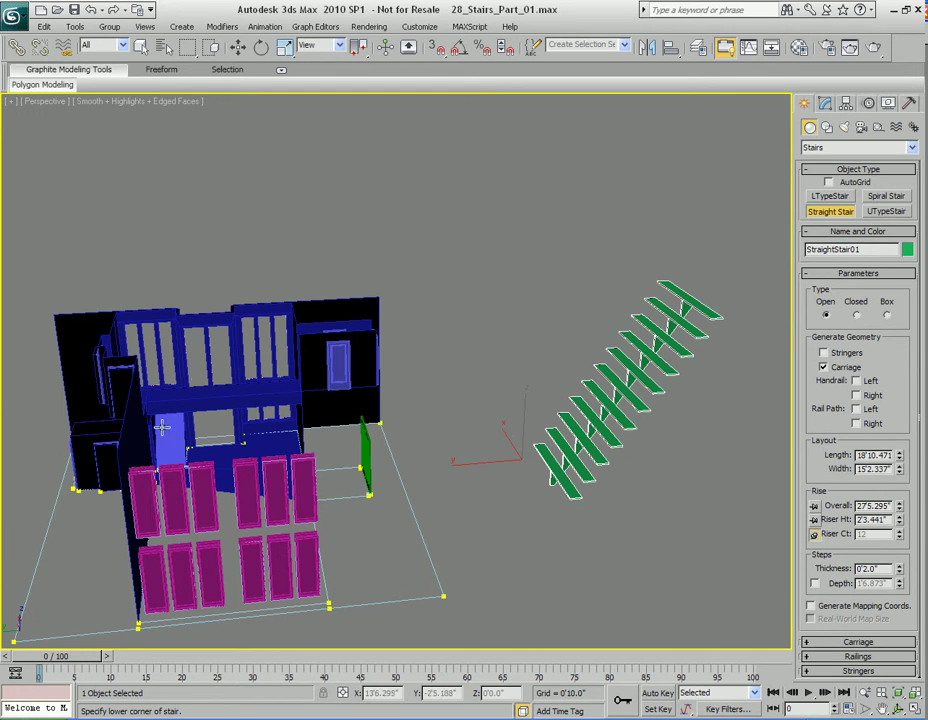
right_click(549, 307)
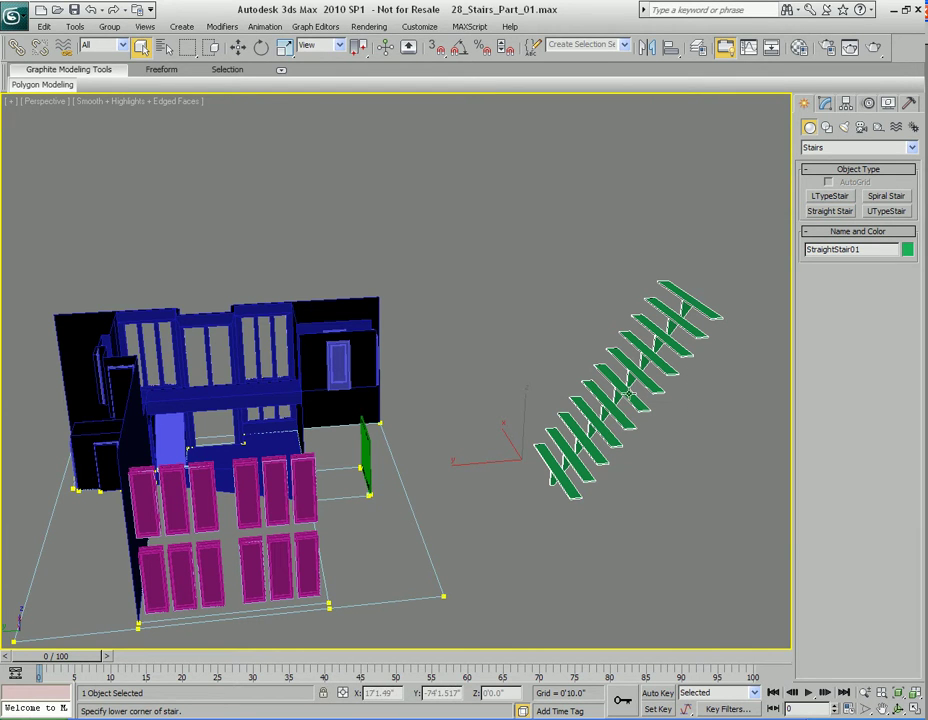
key(Delete)
Select the building model and inspect the ramp's slope and corners as the location for the straight stair.
alt+middle_drag(655, 391, 560, 420)
scroll(534, 429, up, 8)
click(448, 428)
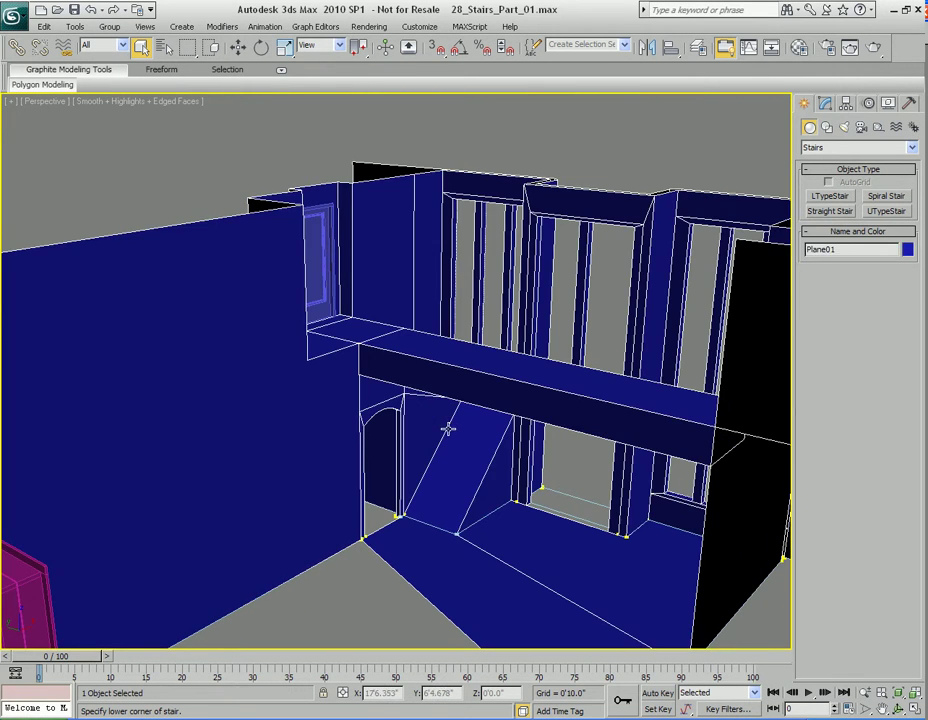
key(4)
click(476, 460)
scroll(480, 532, up, 5)
middle_drag(480, 532, 494, 434)
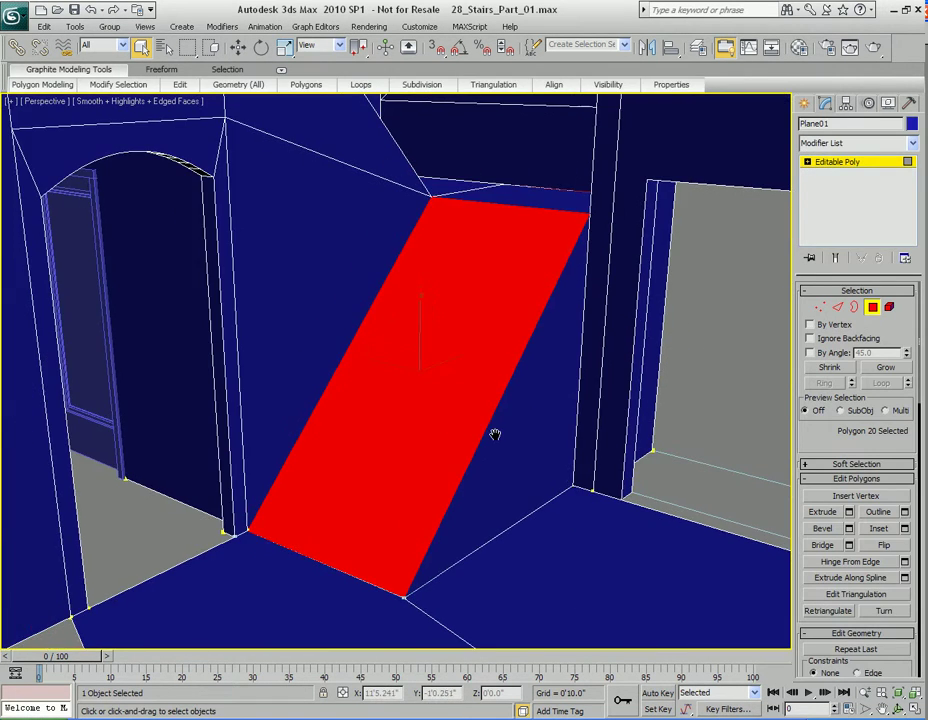
key(4)
click(708, 365)
alt+middle_drag(610, 430, 636, 420)
click(484, 342)
alt+middle_drag(484, 342, 497, 372)
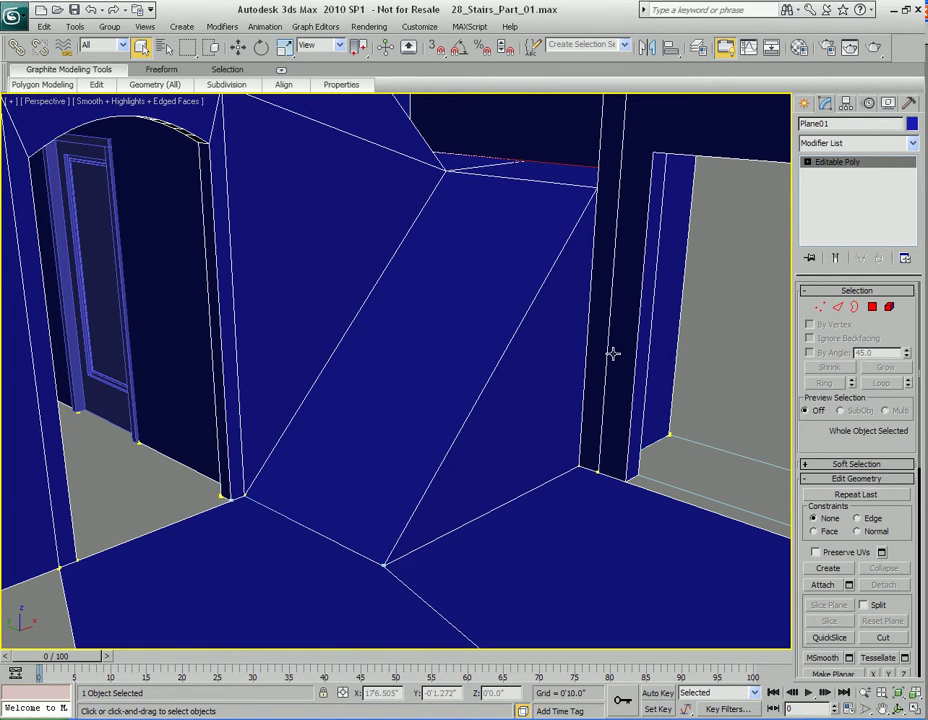
Create a straight stair snapped to the ramp's lower corners, about 4' long, 6' wide and 1'9" in overall rise.
click(805, 103)
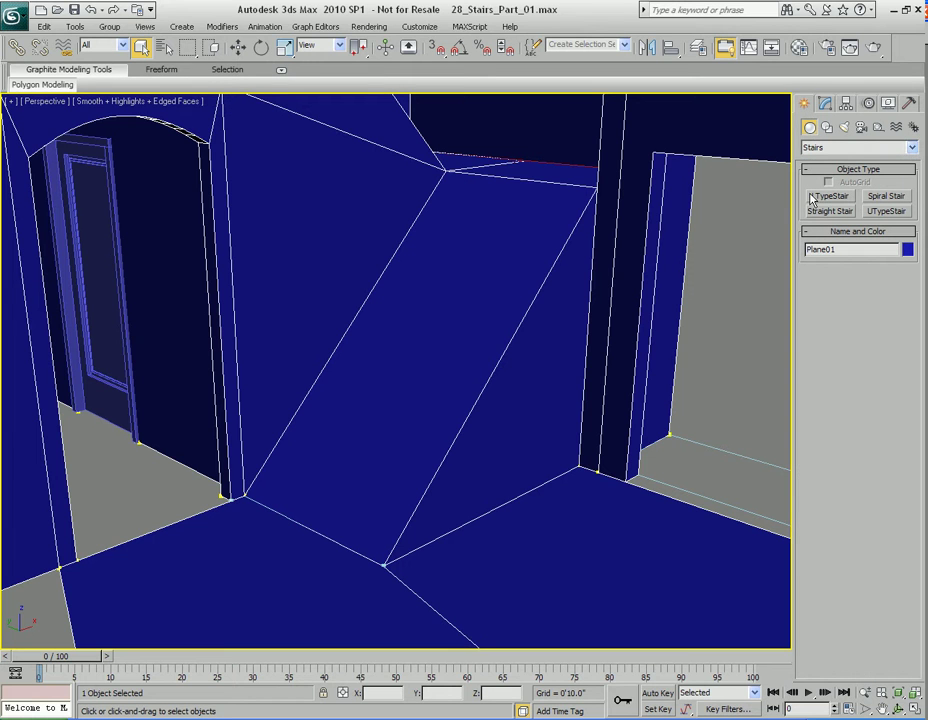
click(827, 213)
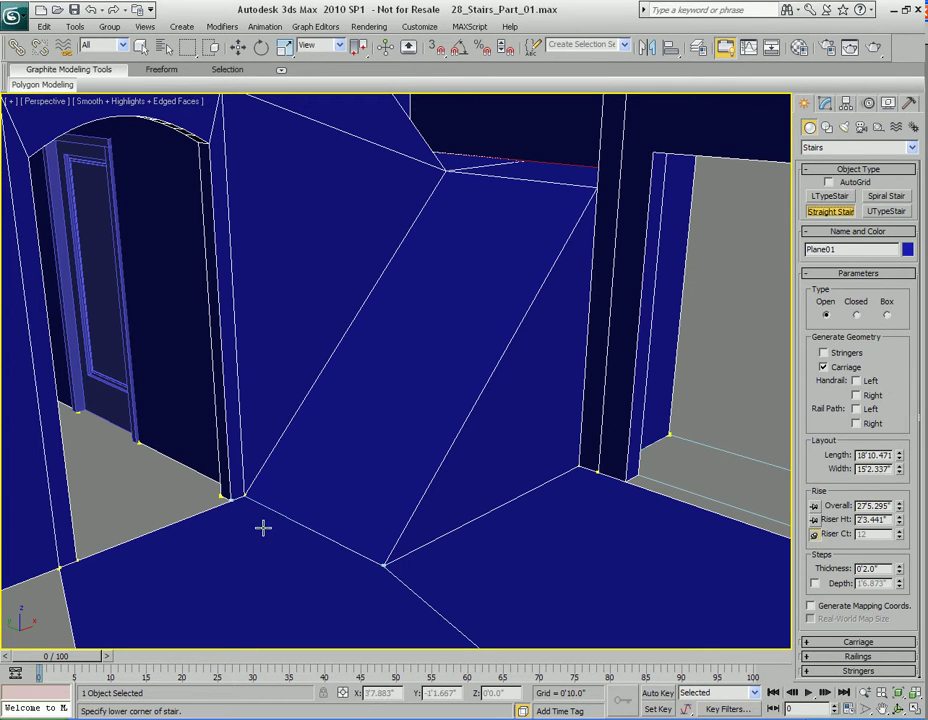
key(s)
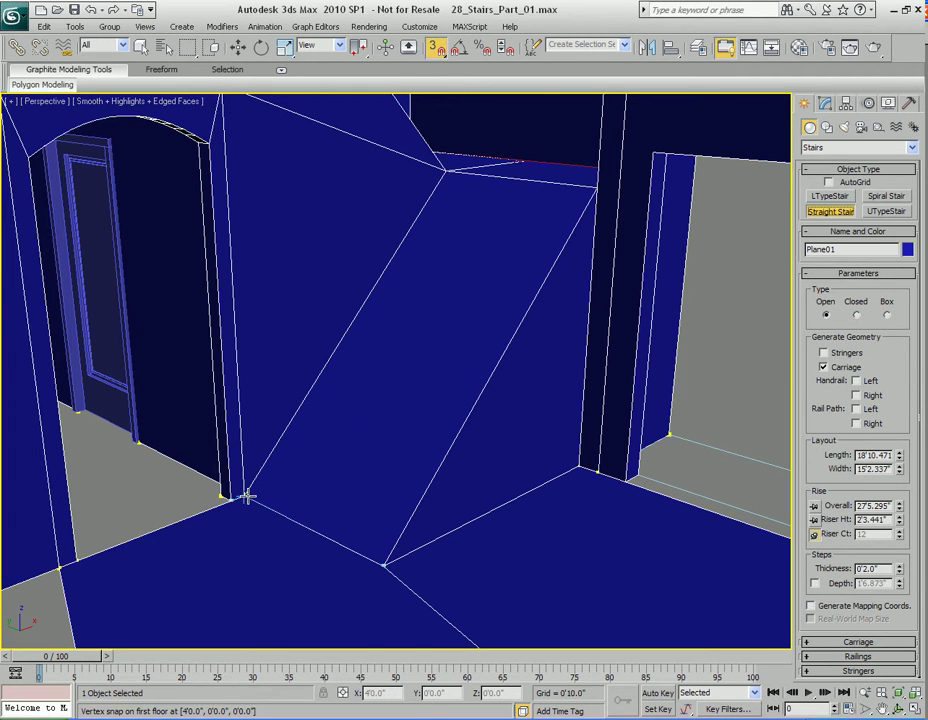
drag(244, 495, 383, 565)
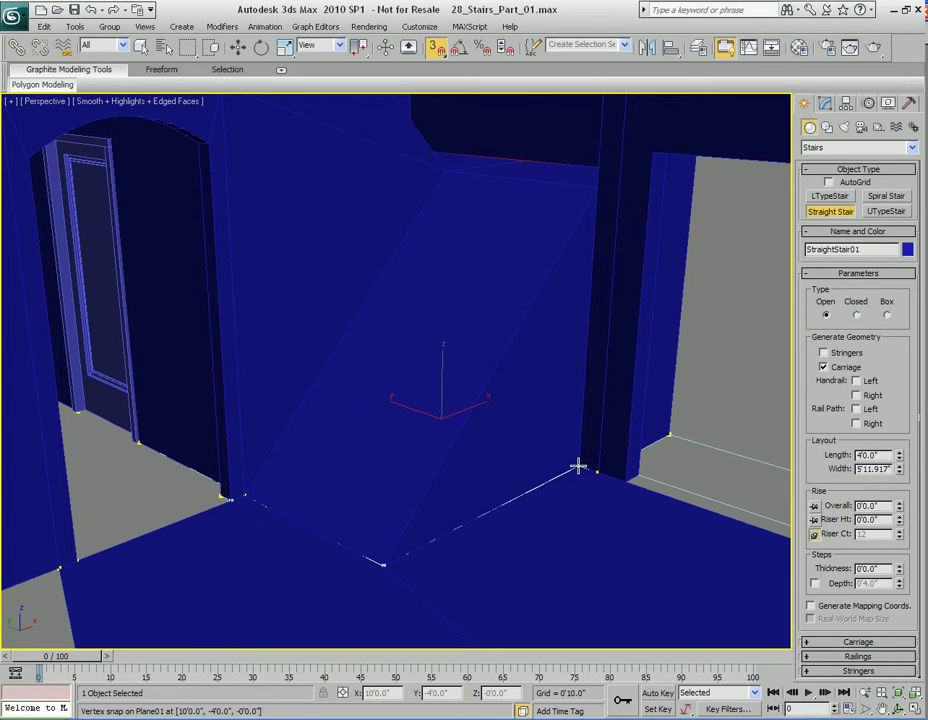
click(598, 188)
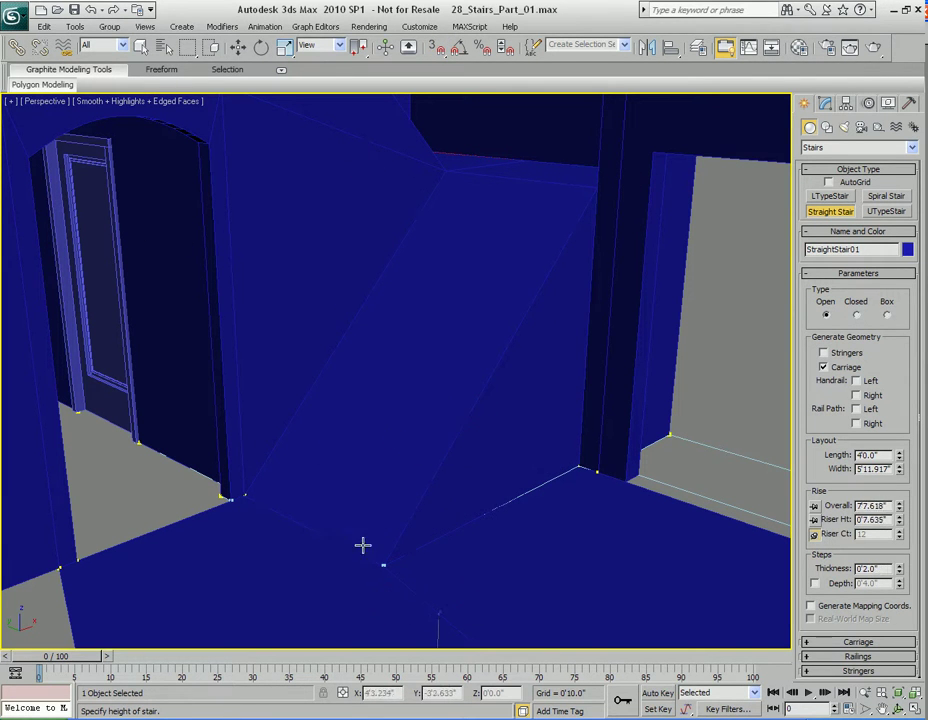
click(379, 110)
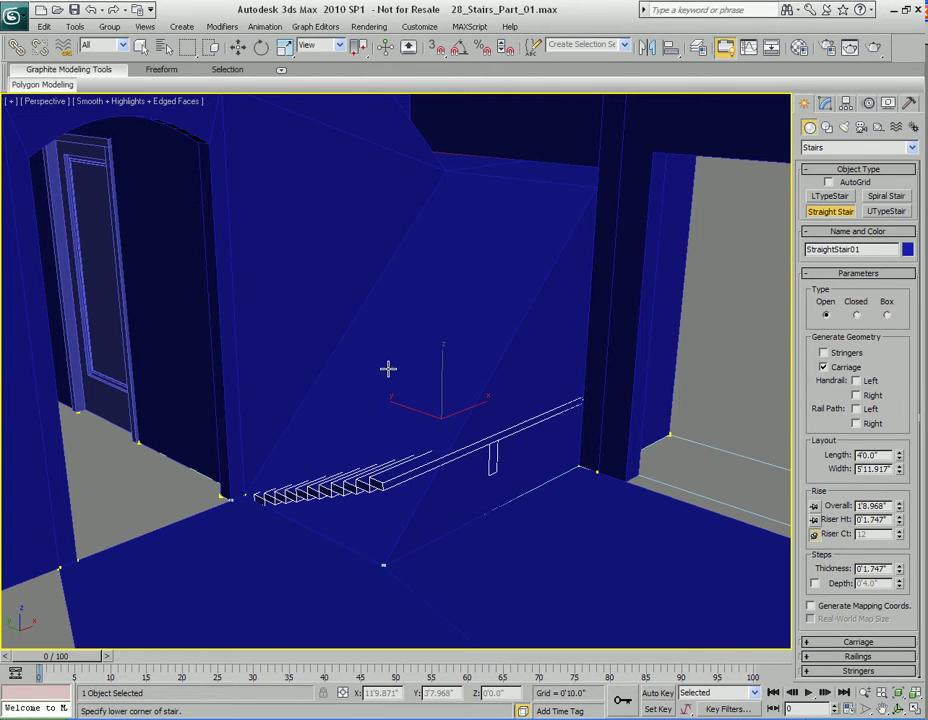
right_click(418, 375)
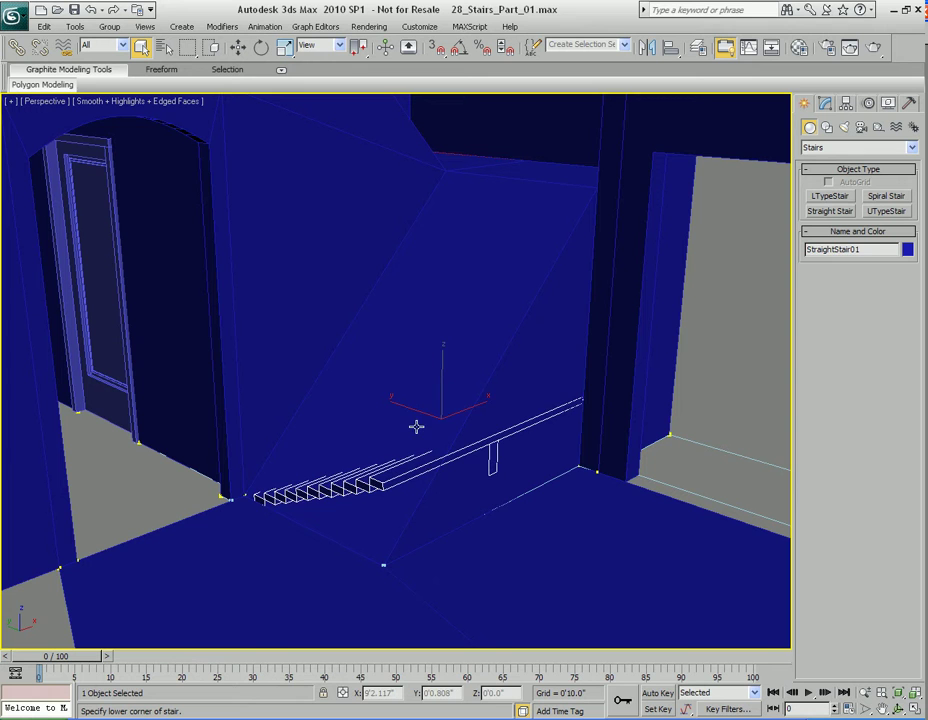
Delete the misplaced stair and try a straight stair snapped across the ramp's lower edge, 4' wide with a 6' overall rise.
key(Delete)
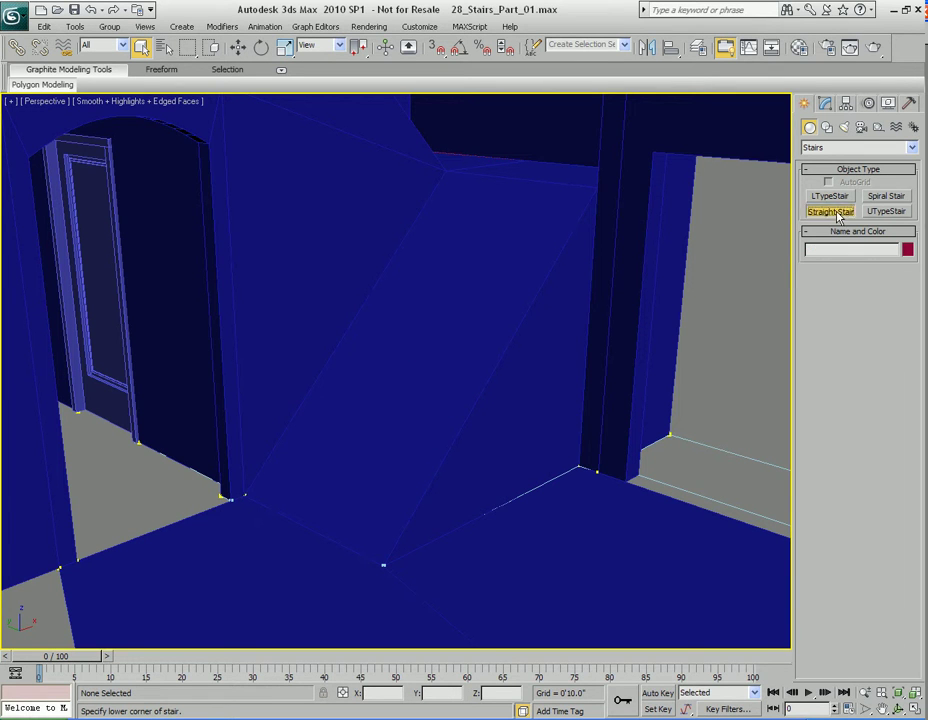
click(832, 211)
key(s)
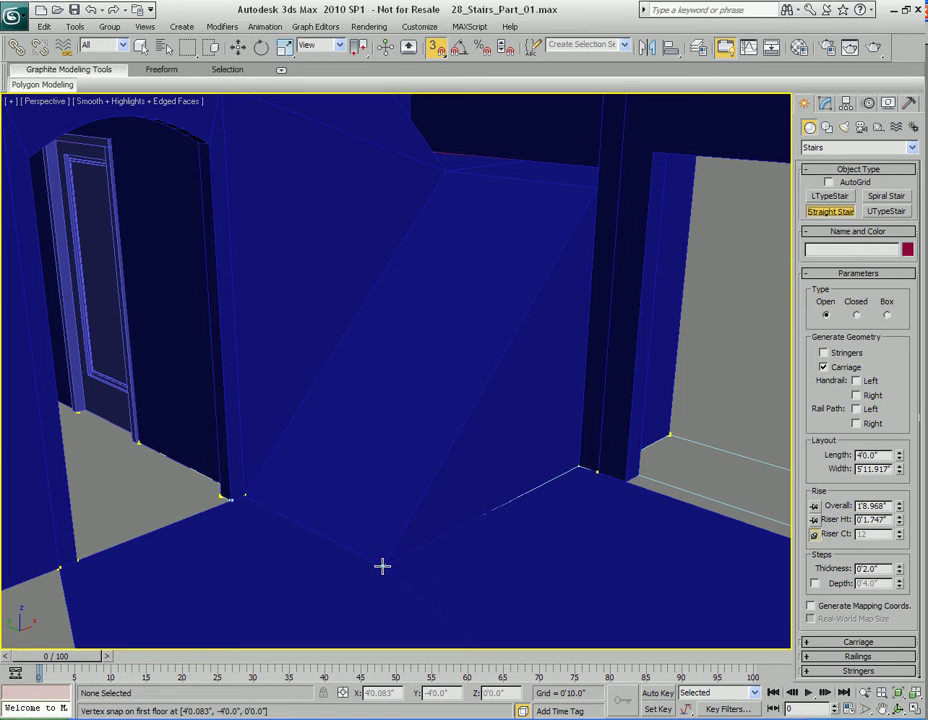
click(381, 622)
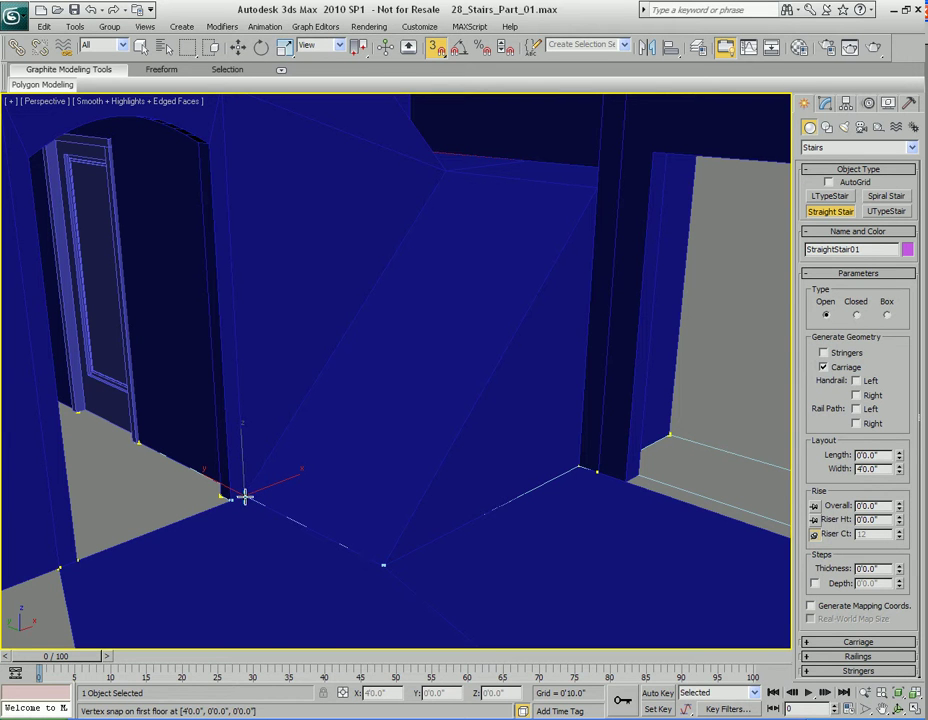
click(244, 495)
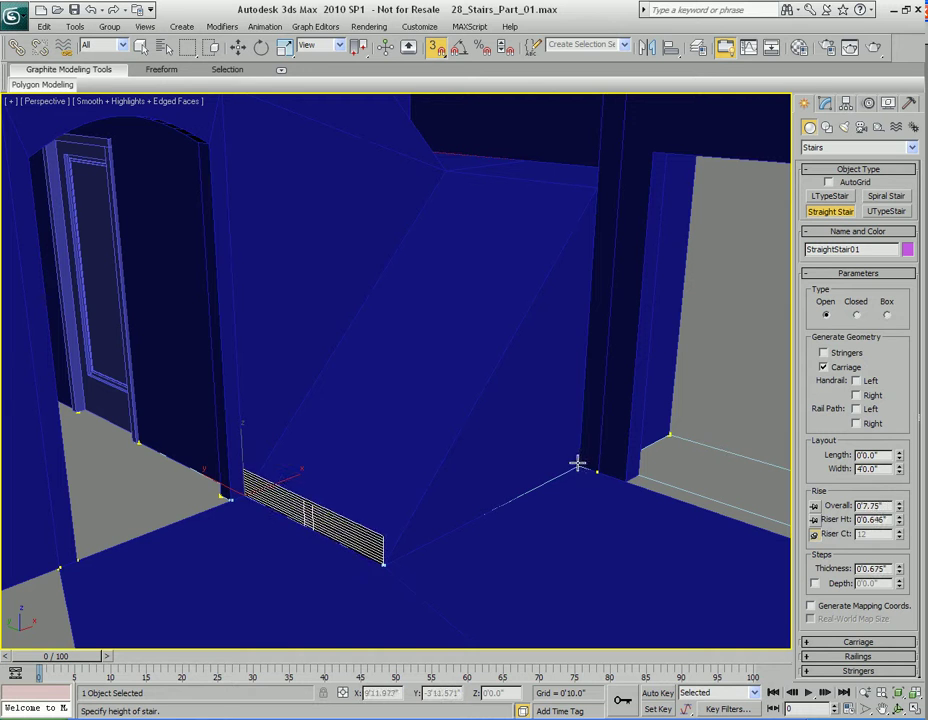
click(596, 188)
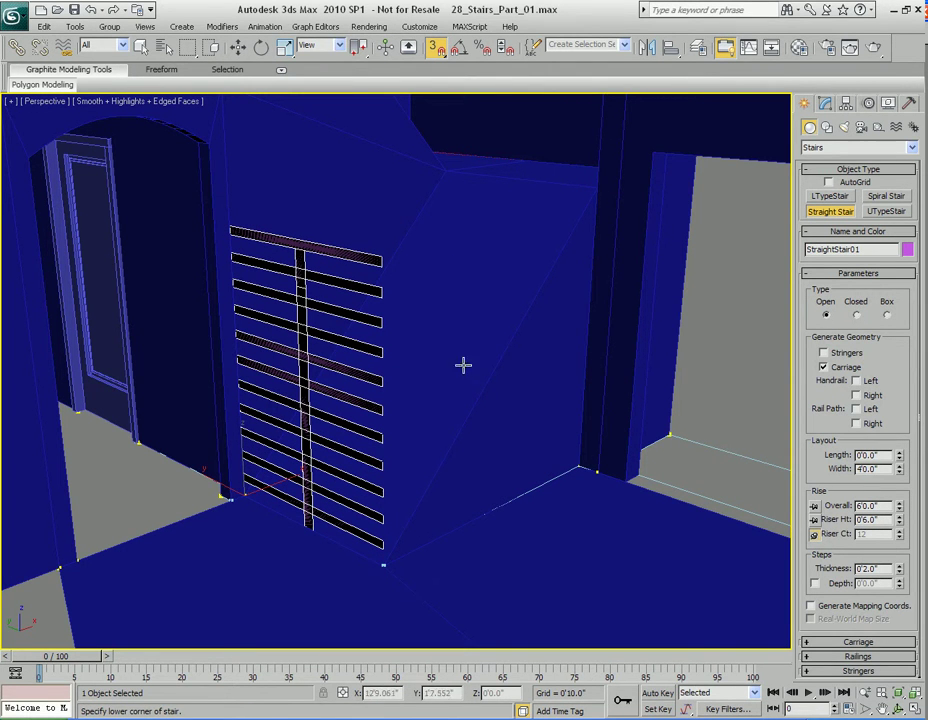
right_click(434, 418)
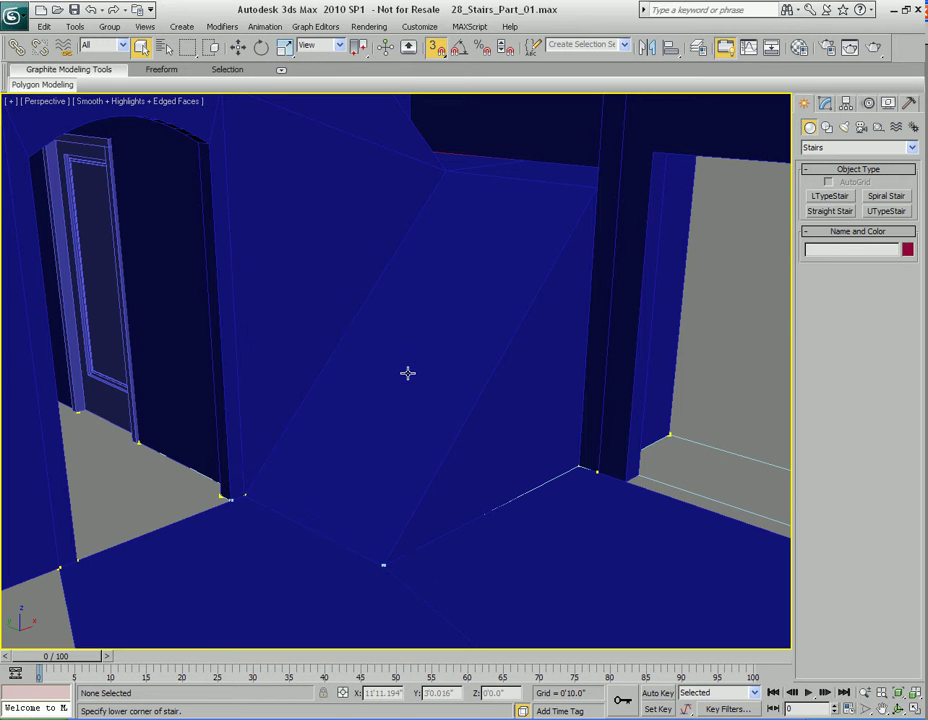
Try to create a straight stair from the ramp's front lower corner with a 6' overall rise, and undo it.
click(832, 212)
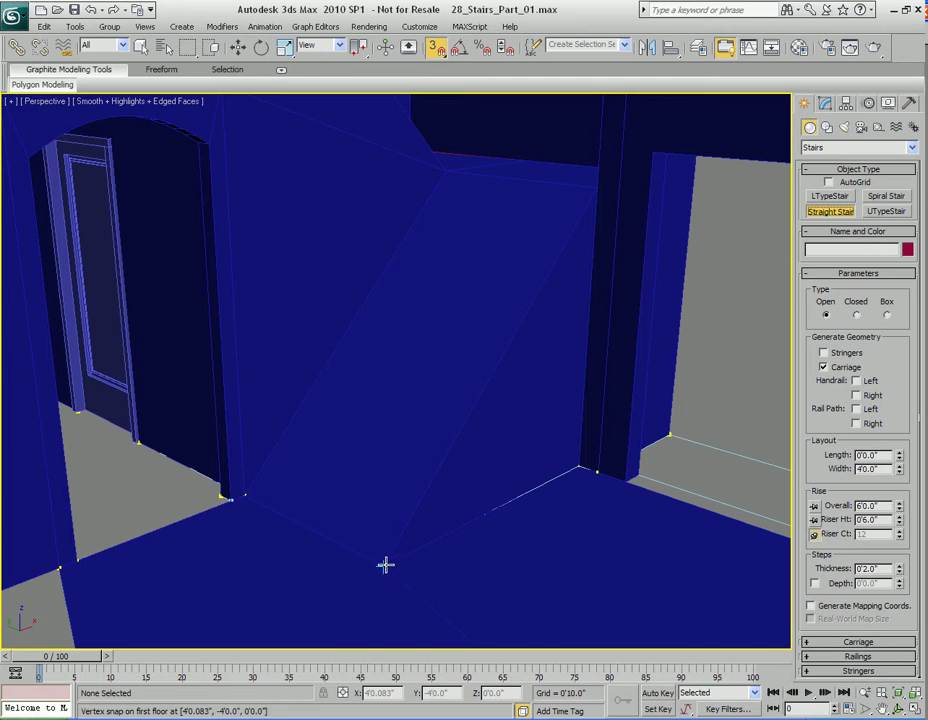
drag(385, 564, 383, 621)
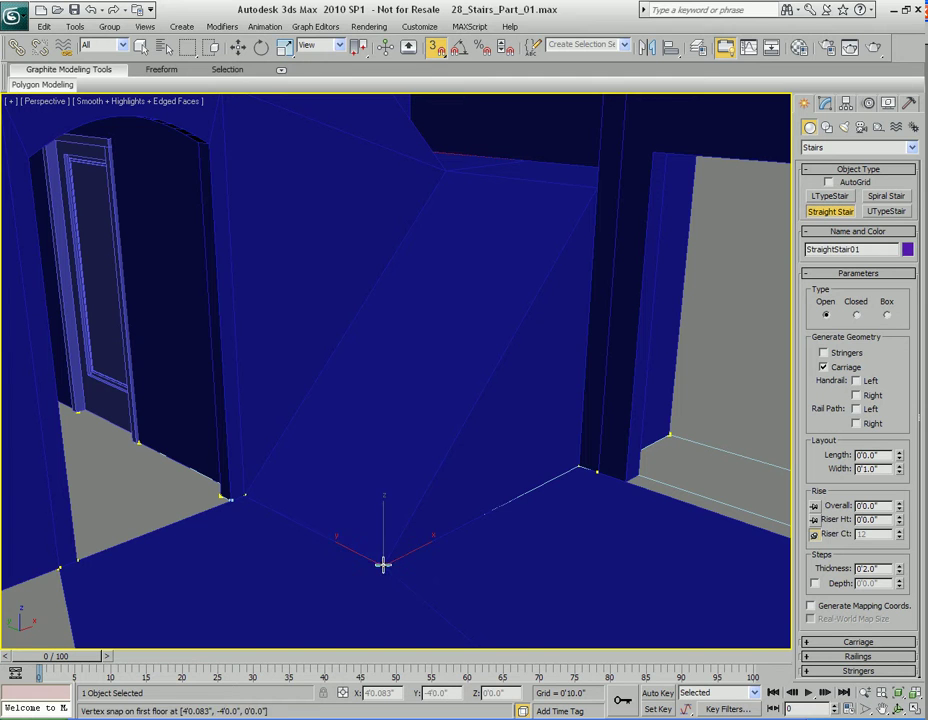
click(583, 472)
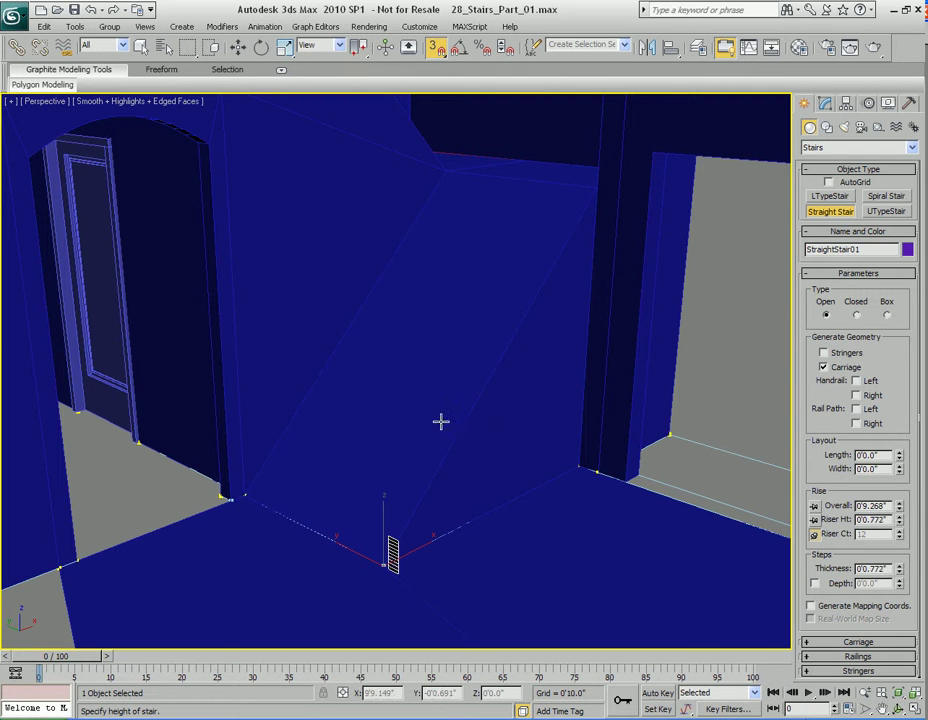
click(598, 186)
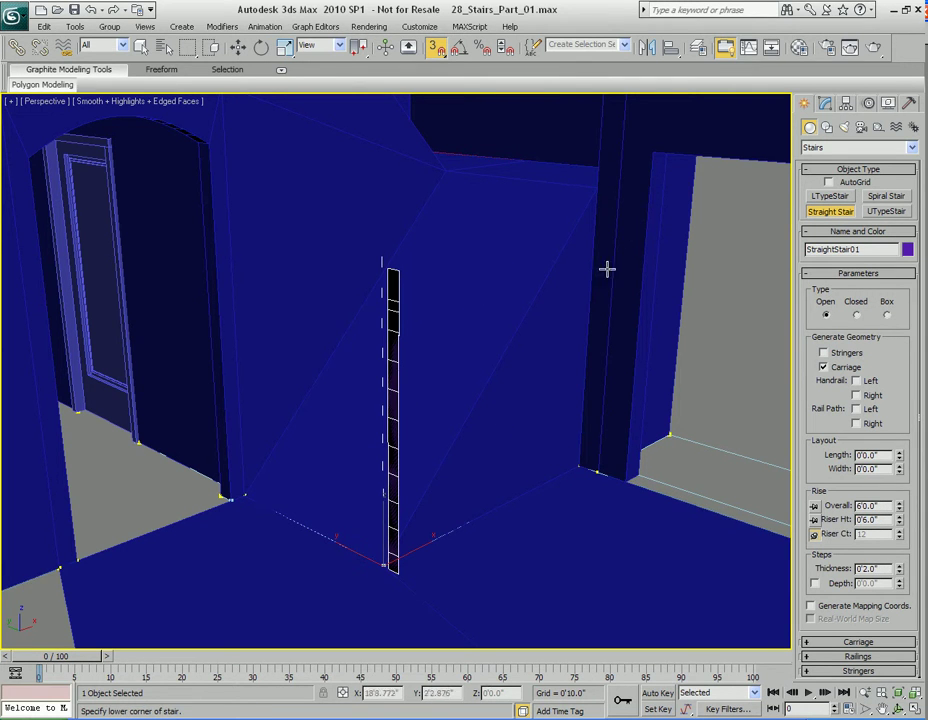
right_click(468, 350)
key(ctrl+z)
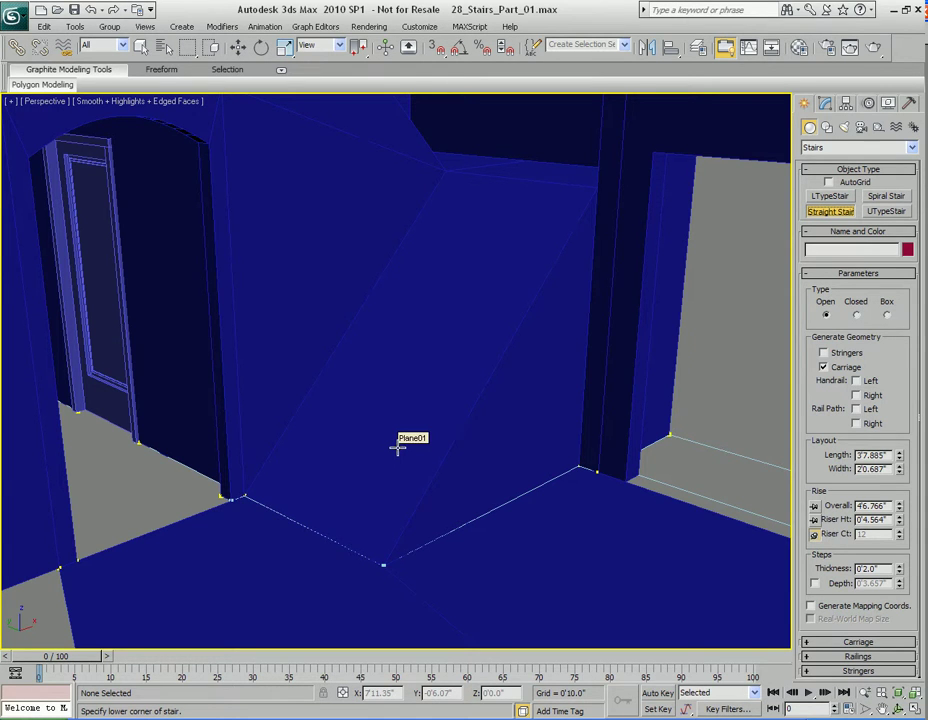
Create a straight stair snapped to the ramp's base and top corners in wireframe, 6' long, 4' wide and 6' in overall rise.
key(F3)
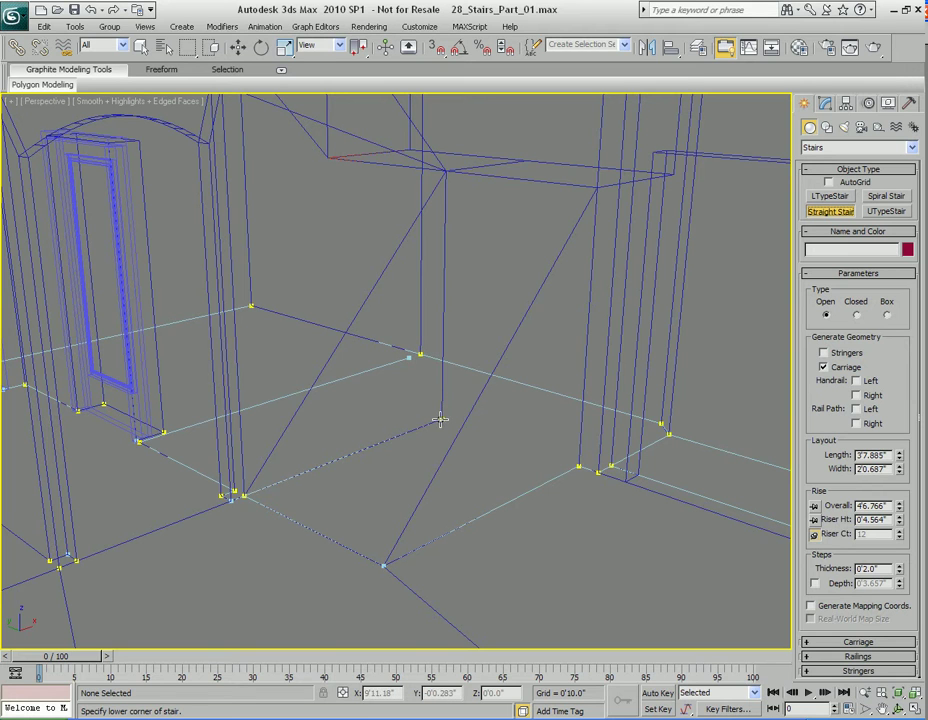
key(s)
drag(243, 494, 441, 418)
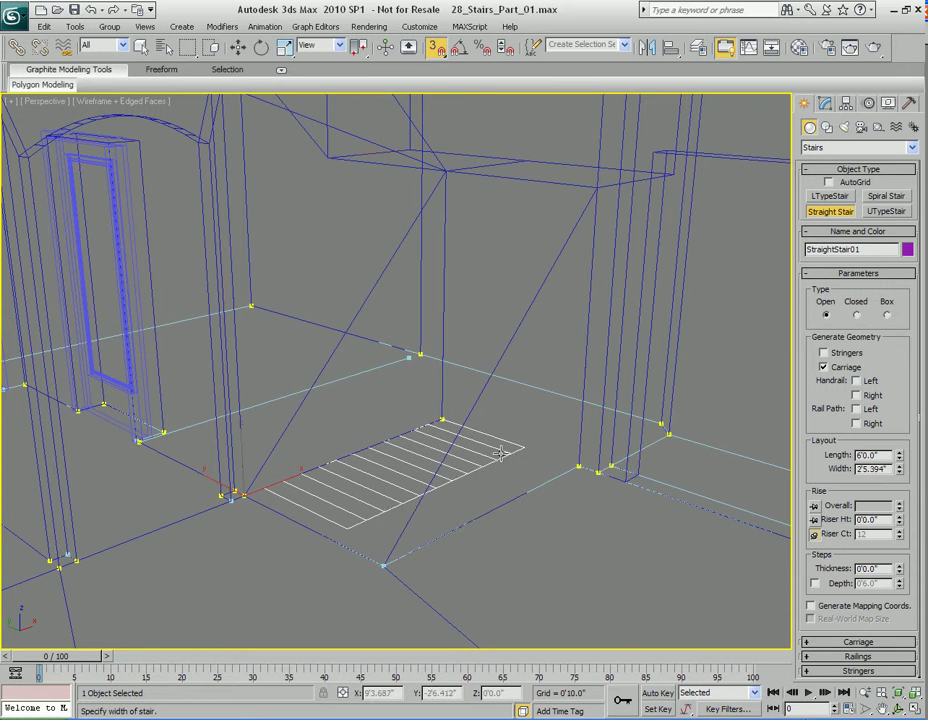
click(580, 465)
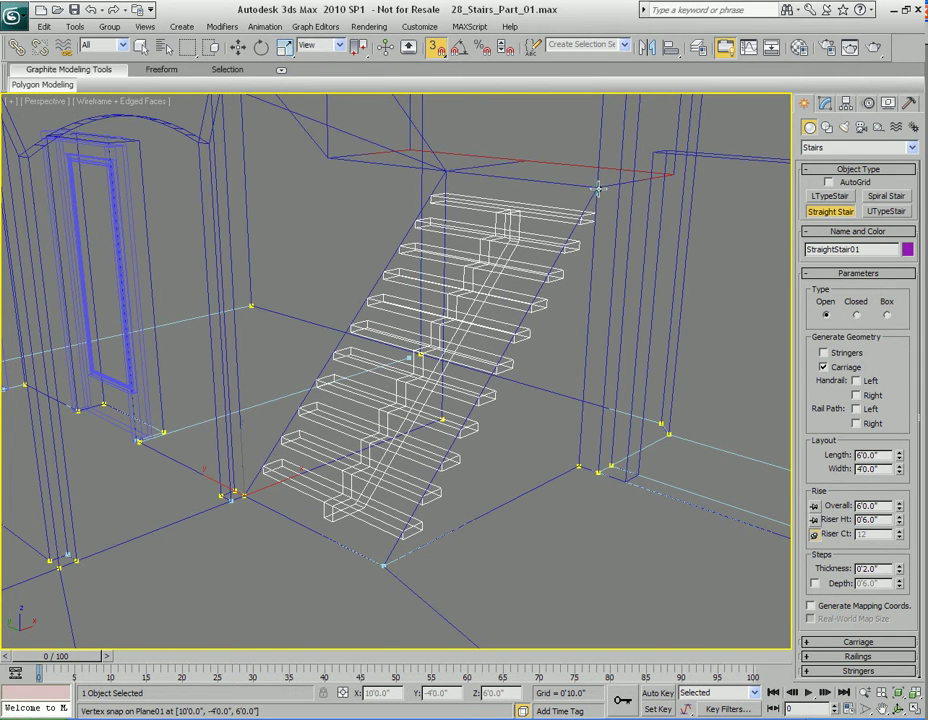
key(F3)
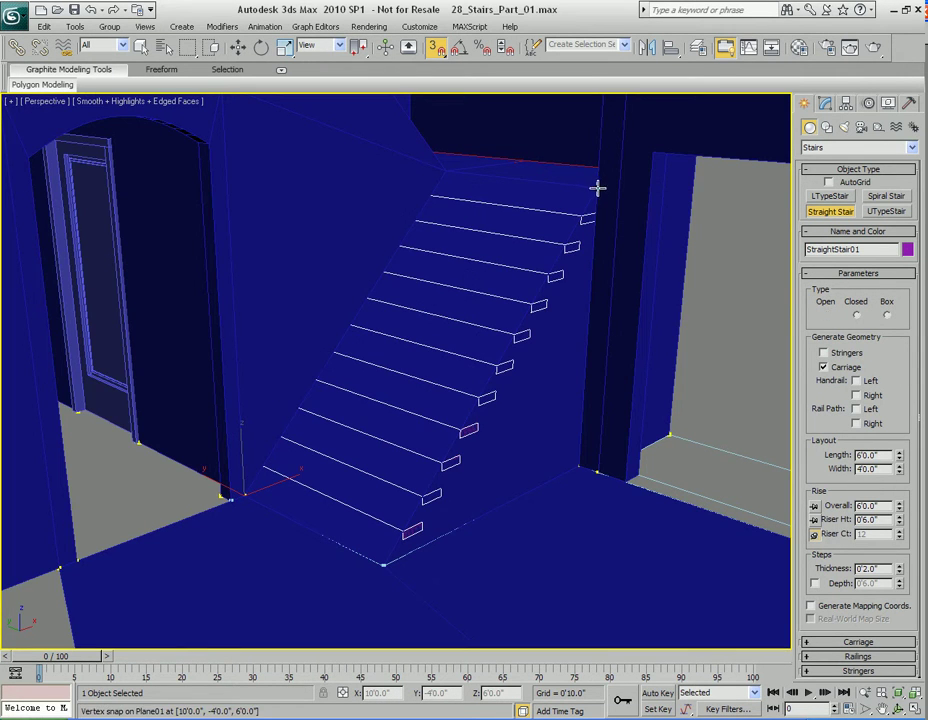
click(595, 189)
right_click(450, 335)
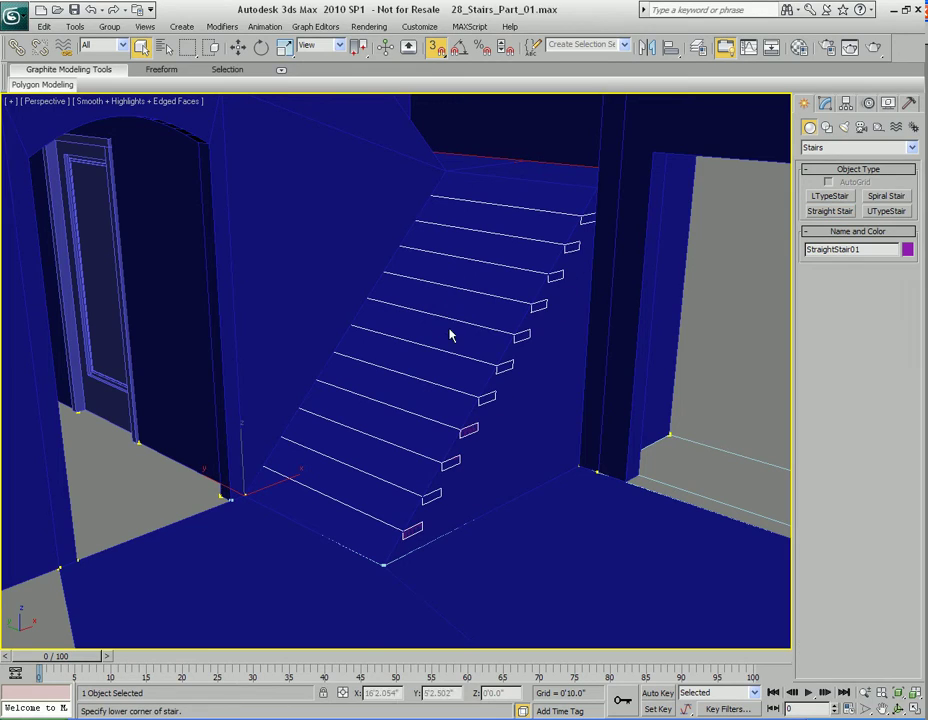
Delete the placeholder ramp's sloped polygon and its triangular side polygon from the building model.
key(F3)
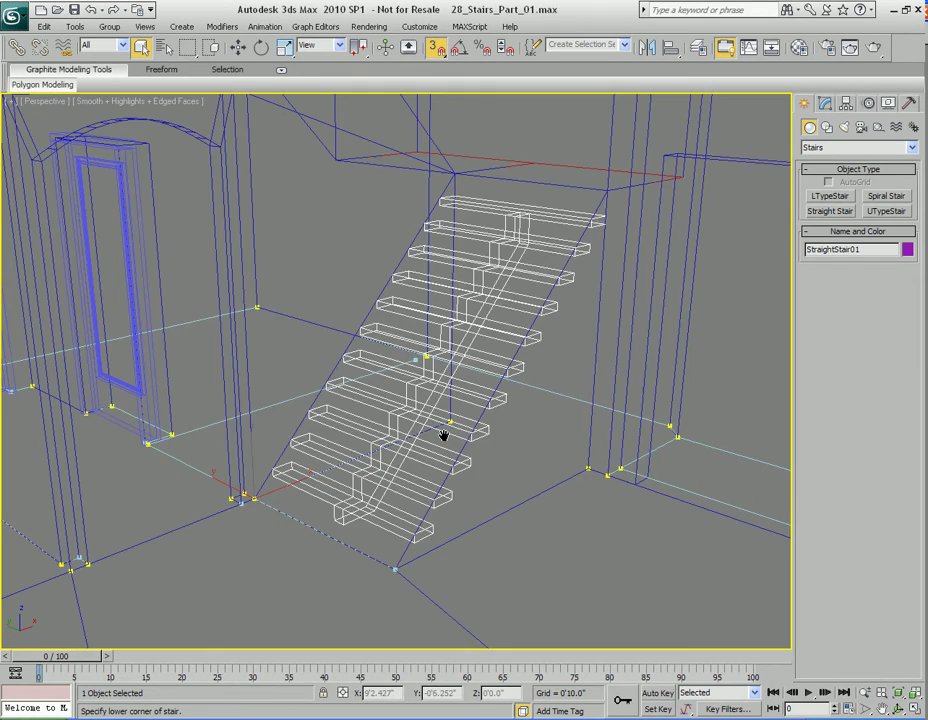
alt+middle_drag(456, 448, 496, 385)
key(1)
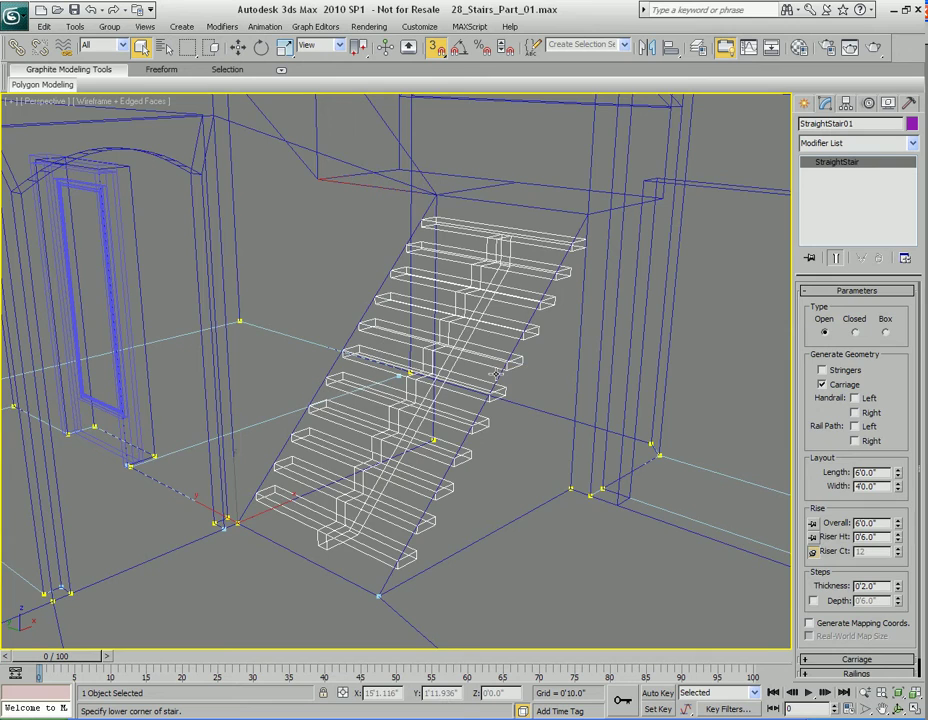
key(F3)
click(530, 415)
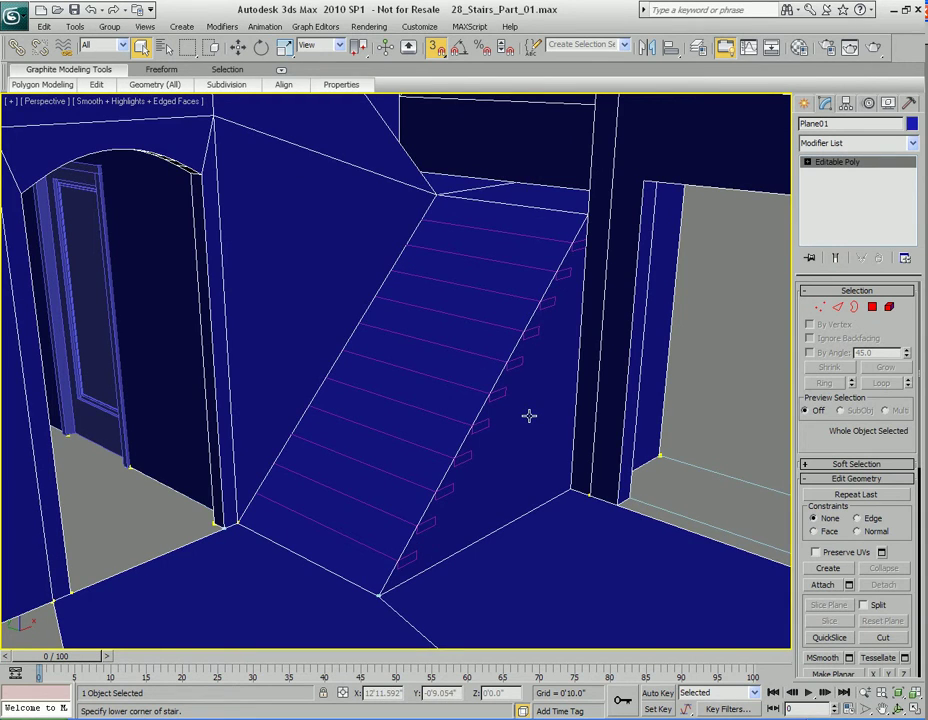
mouse_move(528, 425)
alt+middle_down()
mouse_move(539, 445)
mouse_move(516, 450)
mouse_move(520, 439)
alt+middle_up()
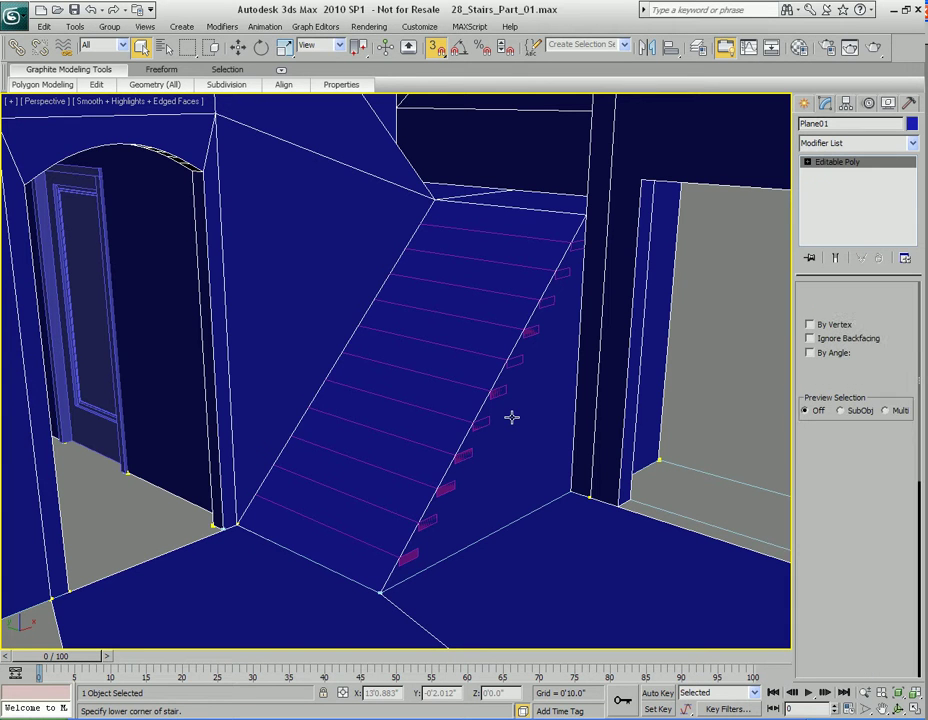
key(4)
click(549, 397)
ctrl+click(463, 337)
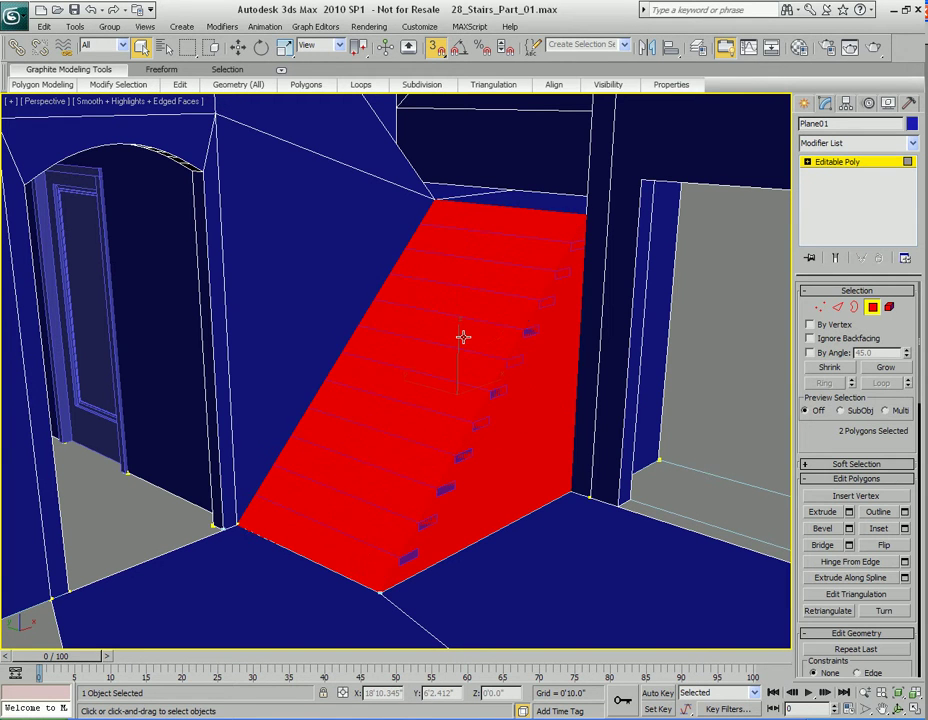
key(Delete)
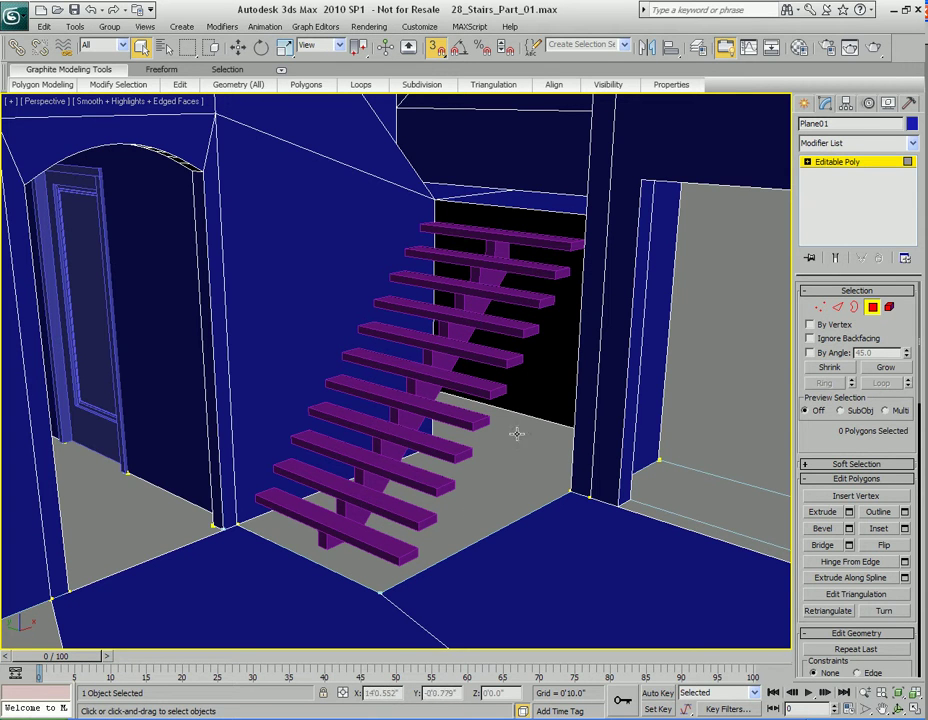
key(4)
Try the Closed type on the straight stair, set its type to Box, and examine its steps and side.
middle_drag(533, 330, 530, 378)
click(516, 285)
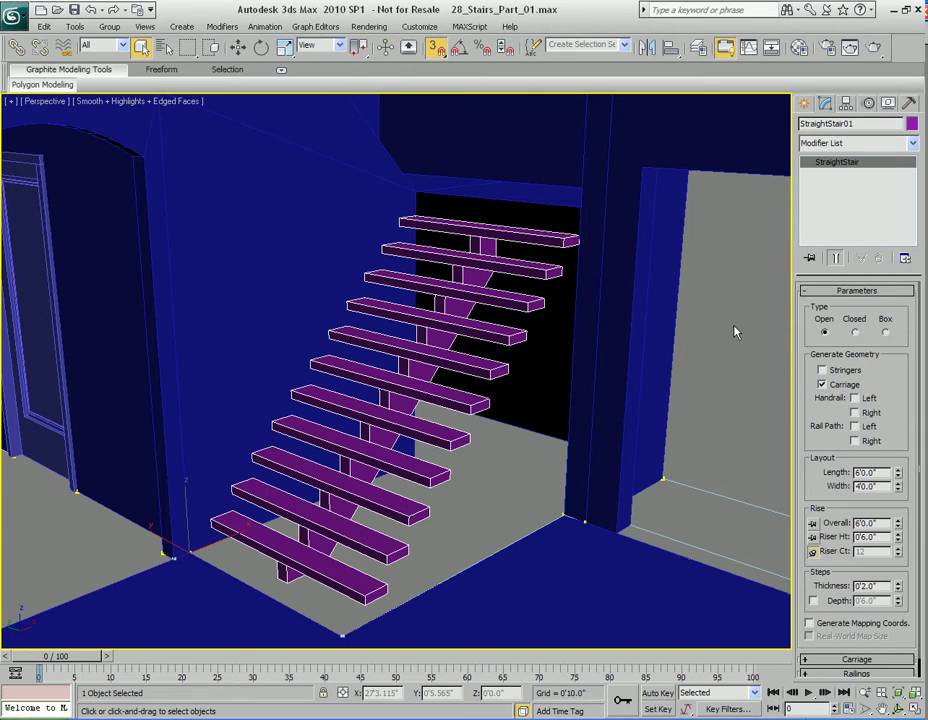
click(855, 333)
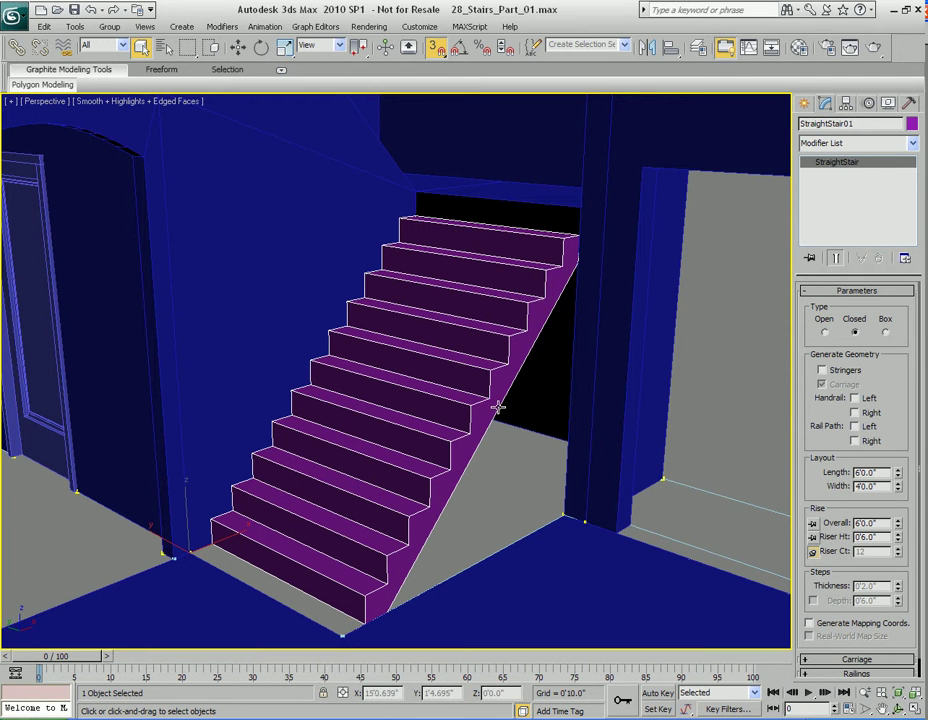
middle_drag(549, 400, 552, 341)
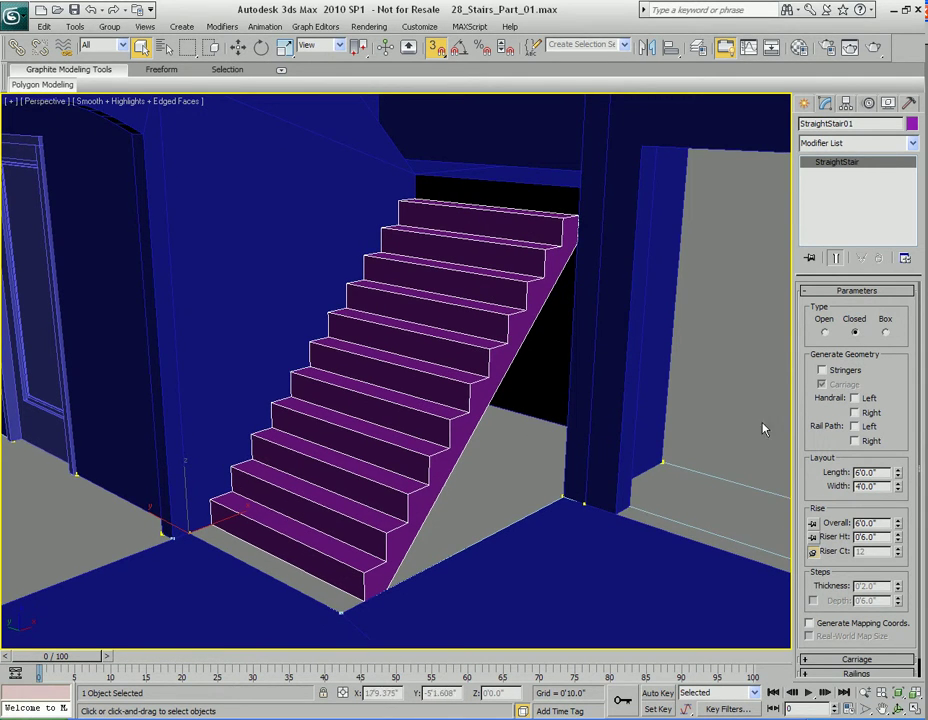
click(885, 333)
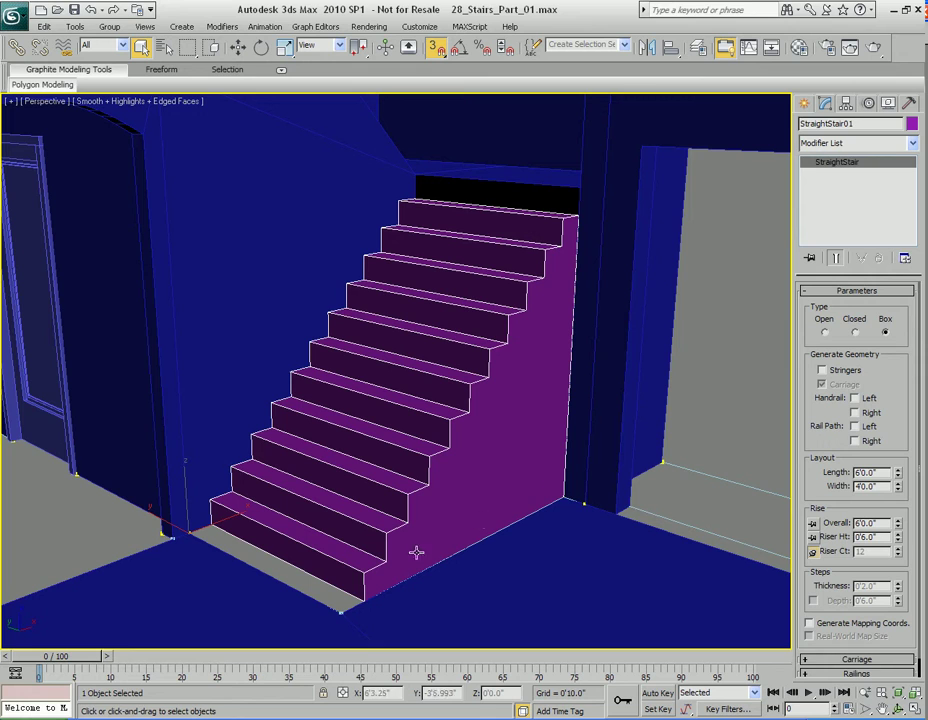
scroll(520, 445, up, 5)
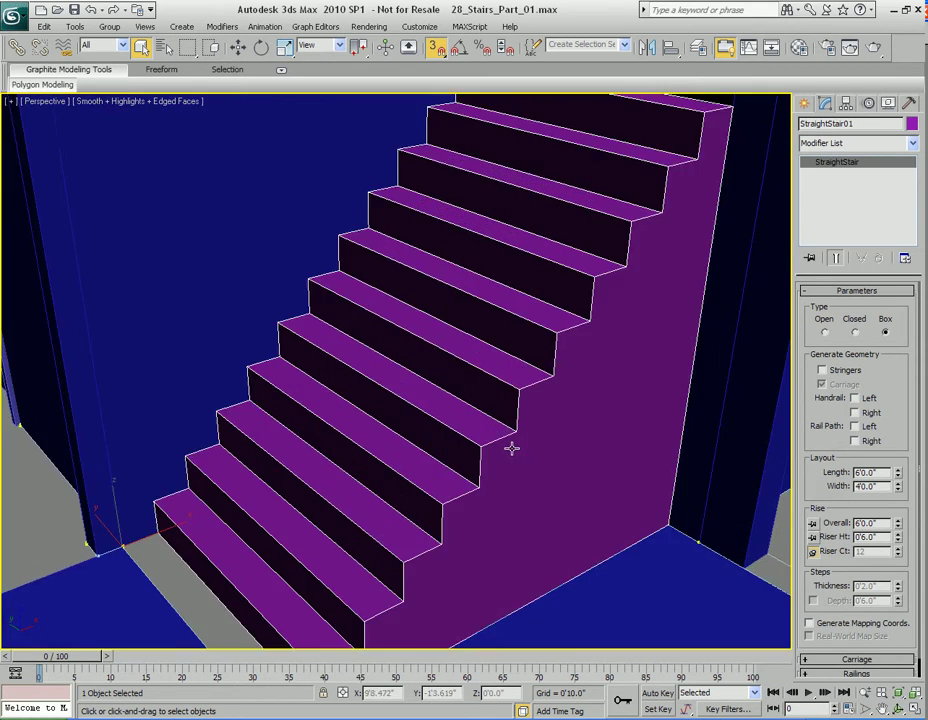
alt+middle_drag(511, 448, 509, 411)
scroll(527, 421, down, 3)
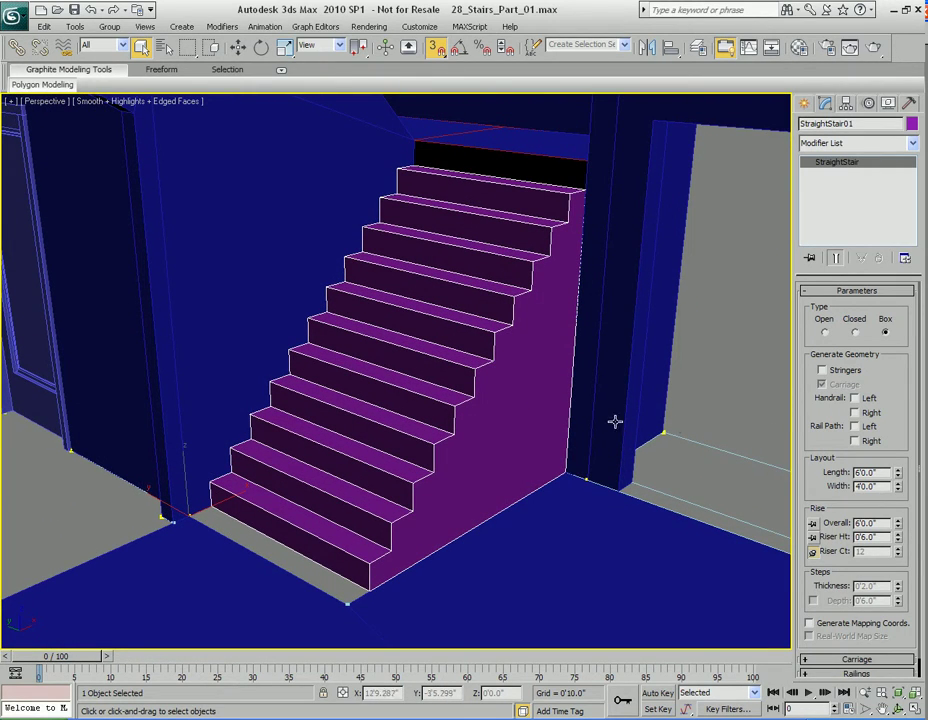
alt+middle_drag(526, 377, 574, 263)
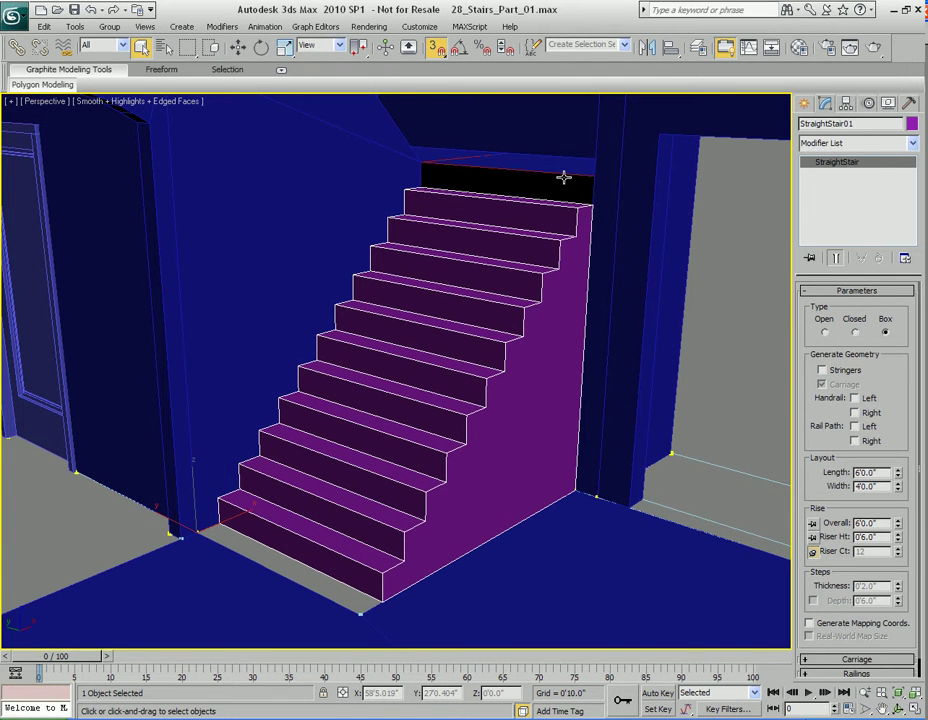
alt+middle_drag(383, 497, 418, 452)
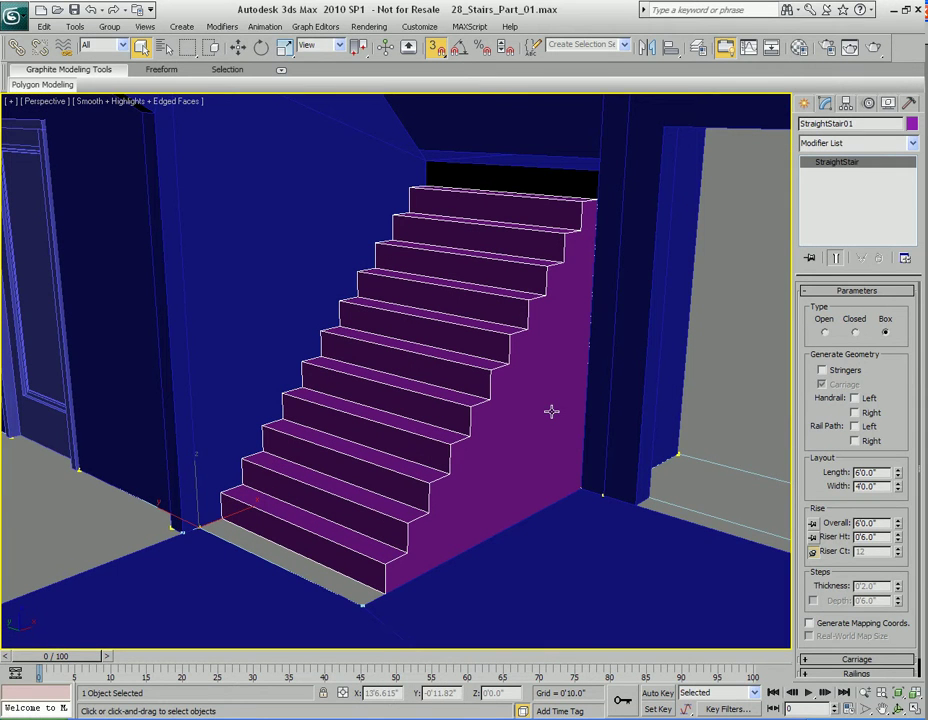
Try adjusting the stair's layout and rise values and undo the change.
scroll(856, 316, down, 2)
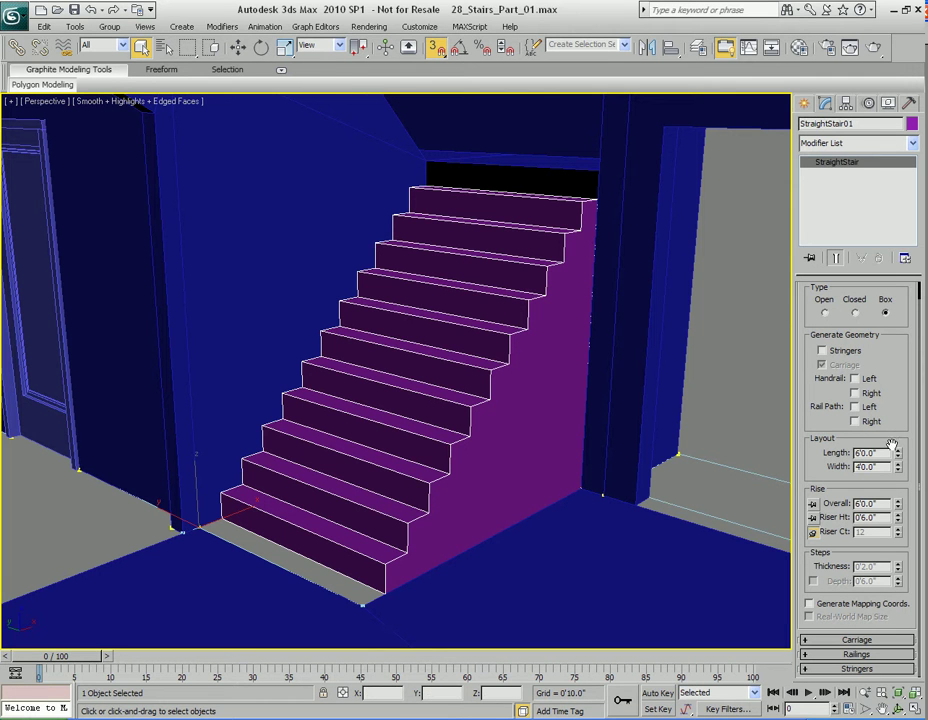
mouse_move(899, 456)
mouse_down()
mouse_move(888, 481)
mouse_move(899, 455)
mouse_move(899, 482)
mouse_move(899, 470)
mouse_up()
drag(898, 519, 896, 464)
key(ctrl+z)
Lock the stair's overall rise, try 13 risers, and set the riser height back to 6".
click(813, 503)
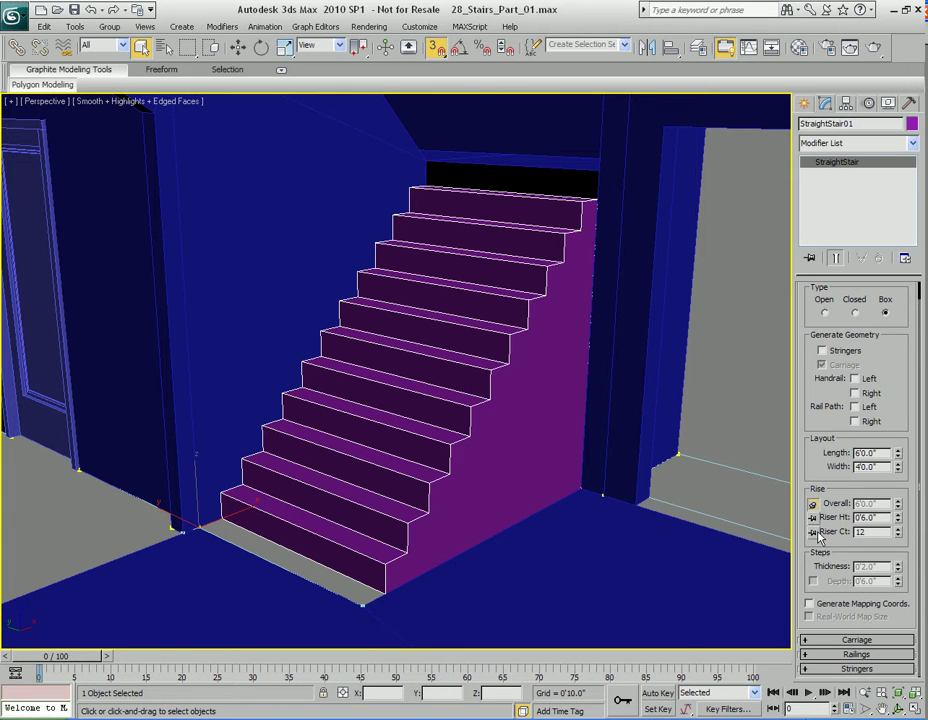
click(898, 529)
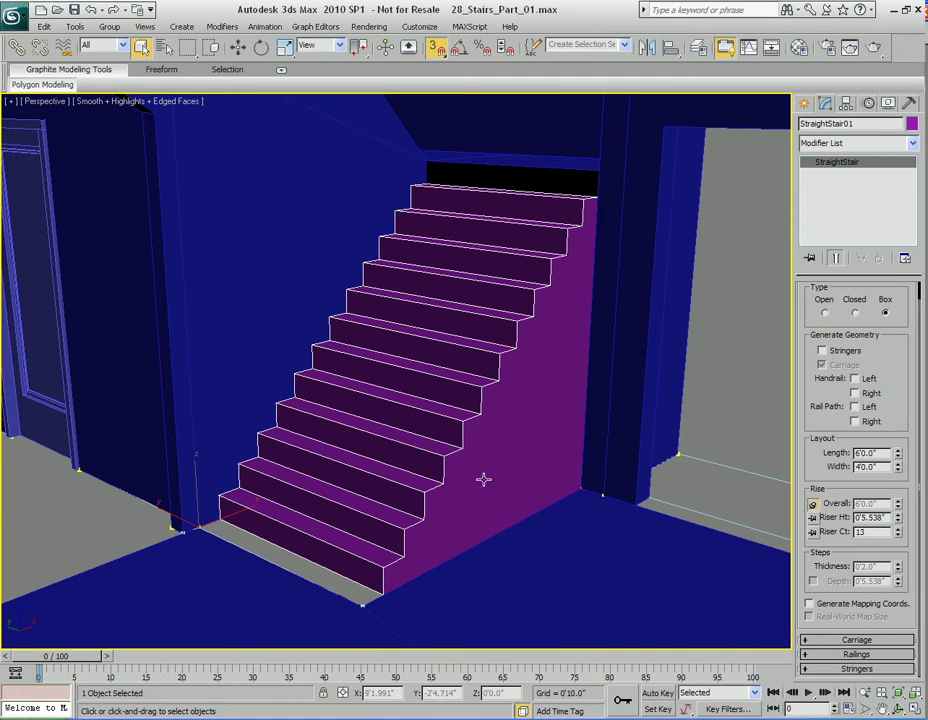
text(6)
key(Return)
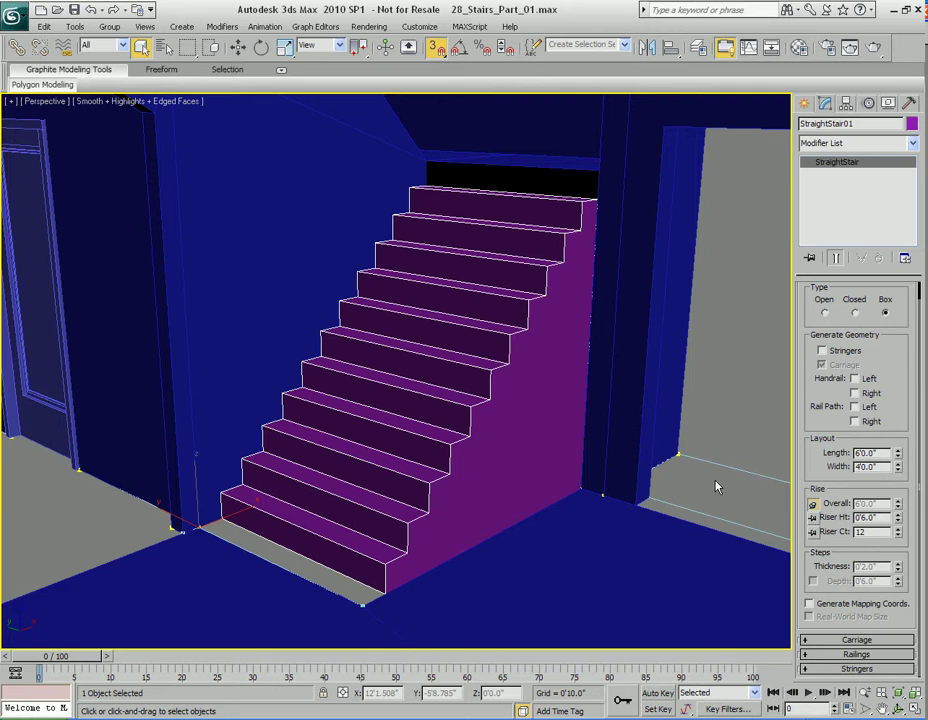
Lock the straight stair's riser height and set its riser count to 13.
click(813, 517)
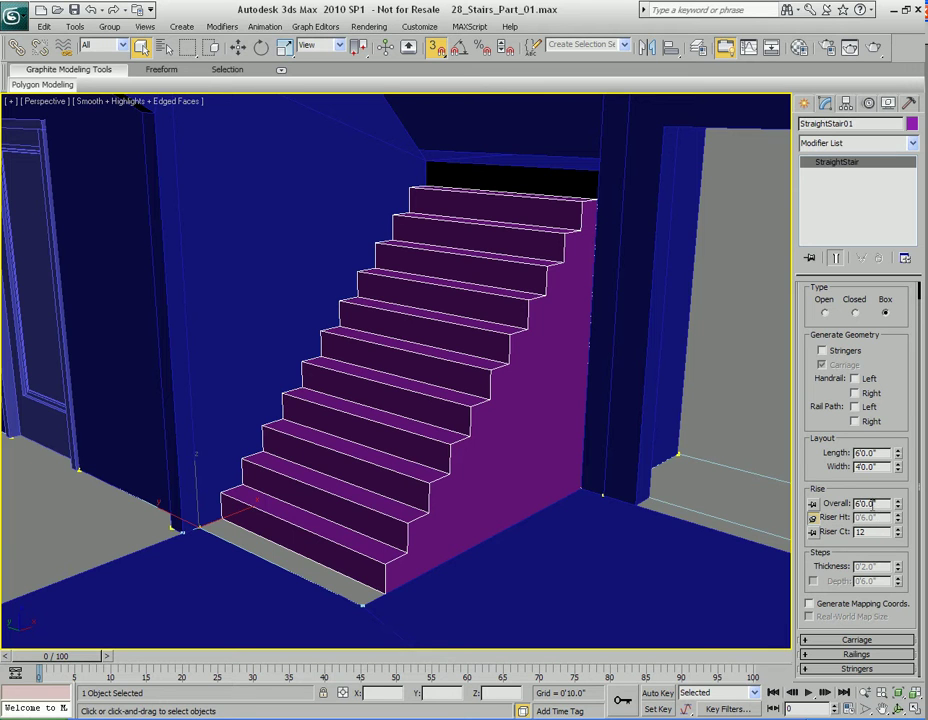
drag(856, 504, 893, 534)
click(899, 530)
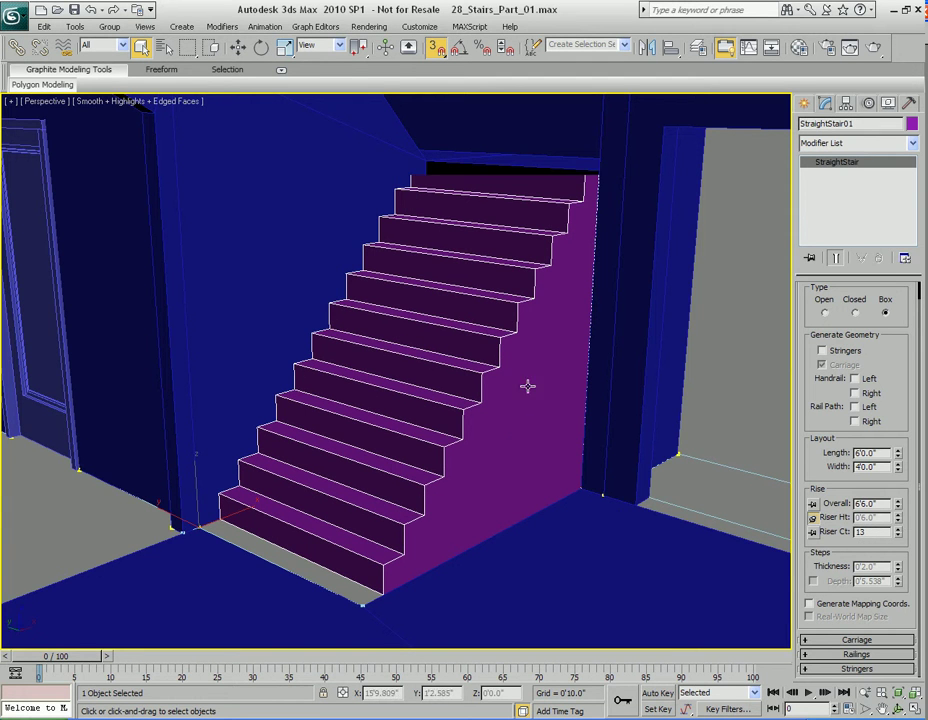
Examine how the stair's top step meets the upper floor and how its lowest step meets the floor opening.
scroll(506, 513, up, 5)
scroll(500, 515, up, 8)
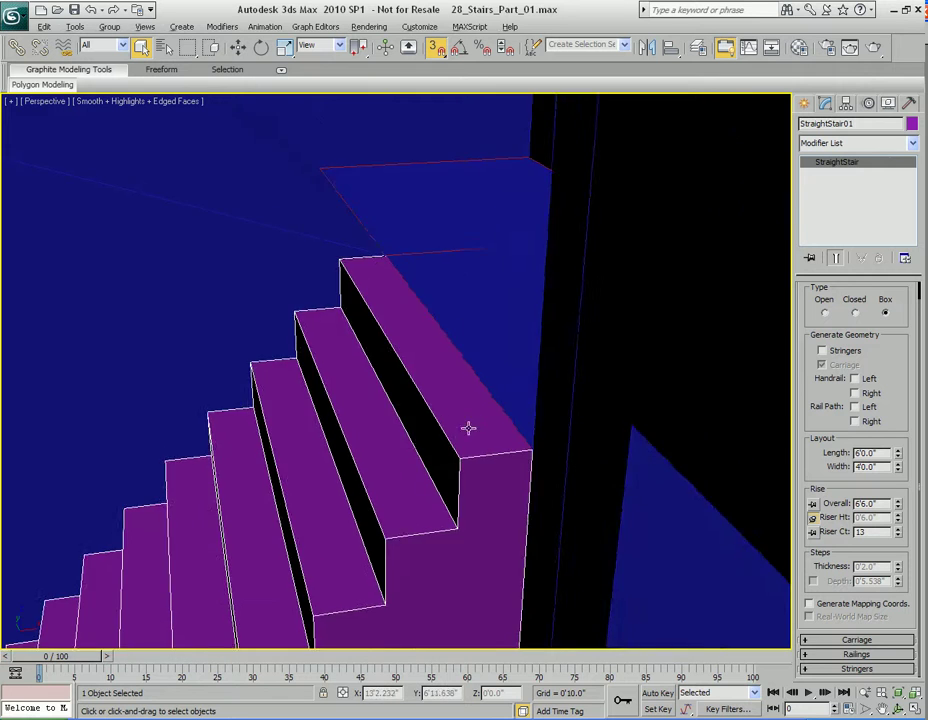
scroll(486, 443, down, 2)
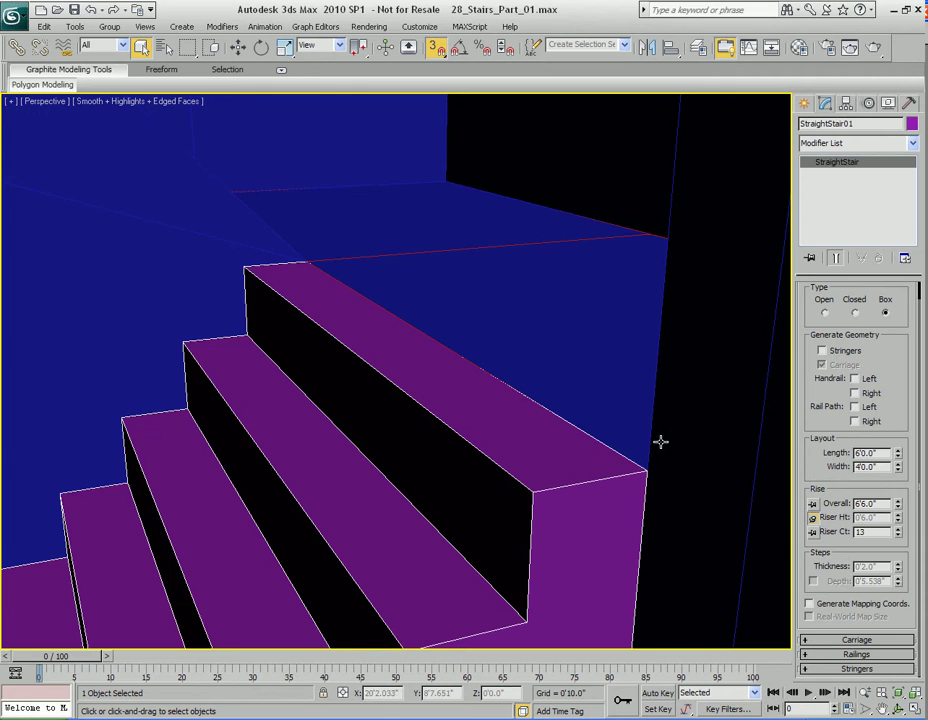
middle_drag(580, 435, 493, 383)
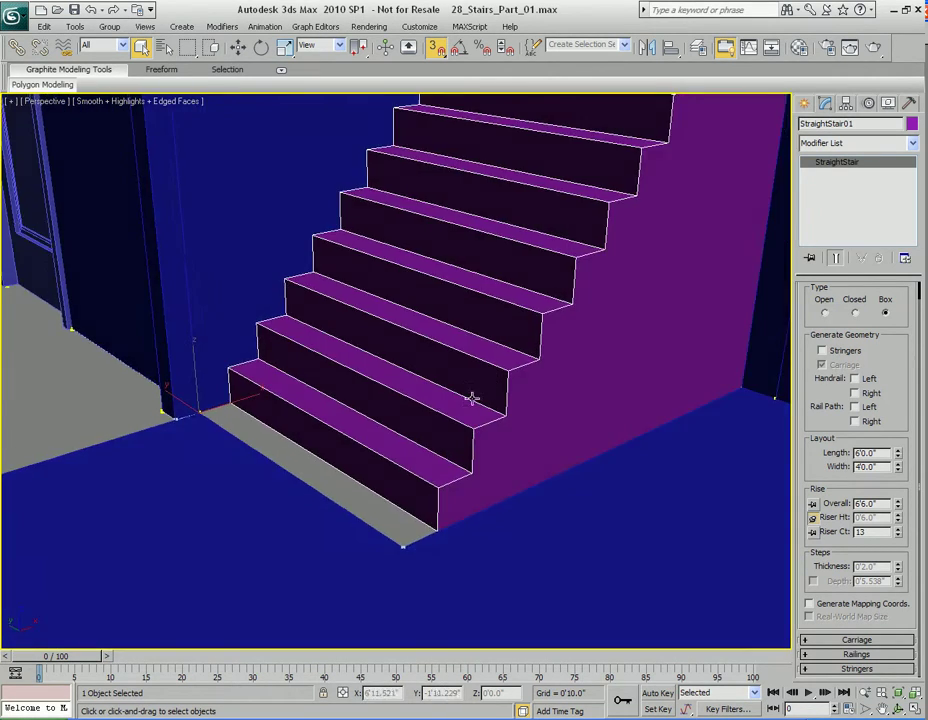
middle_drag(317, 443, 358, 503)
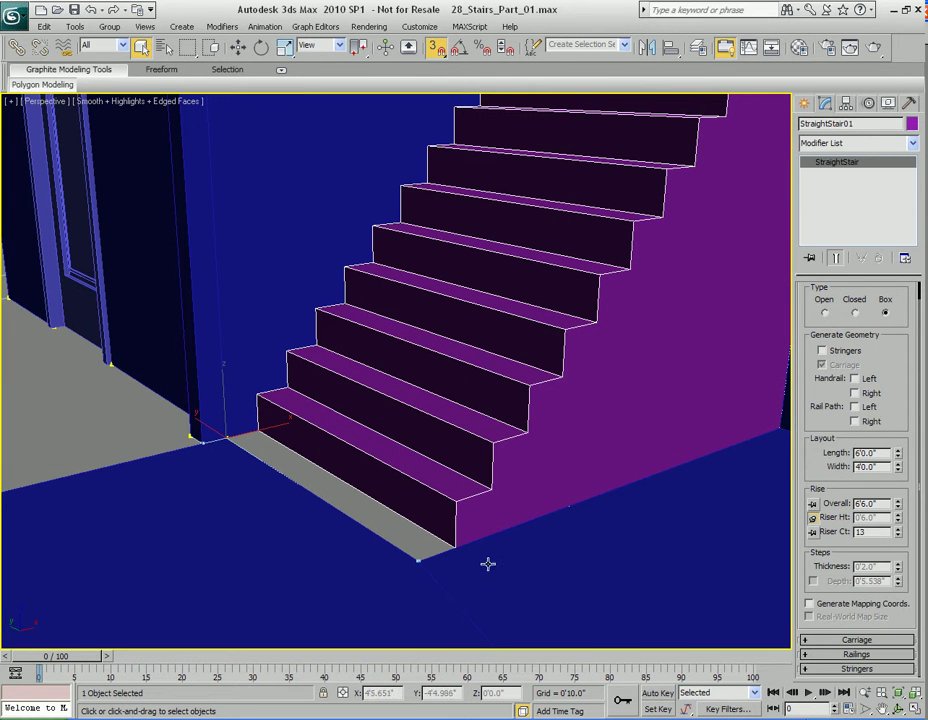
click(352, 548)
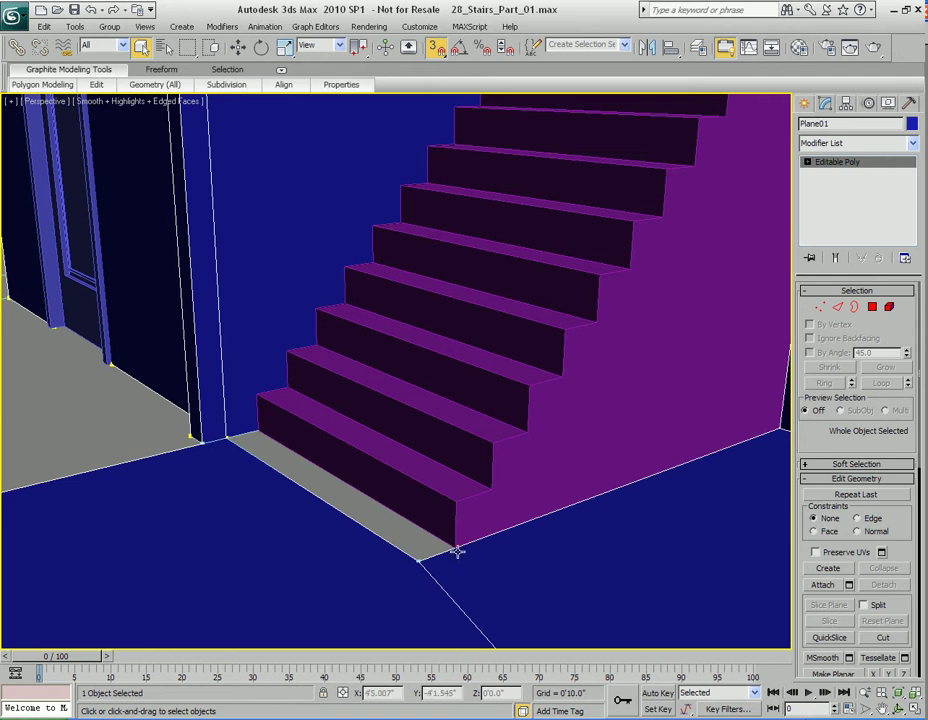
click(497, 476)
middle_drag(584, 371, 512, 416)
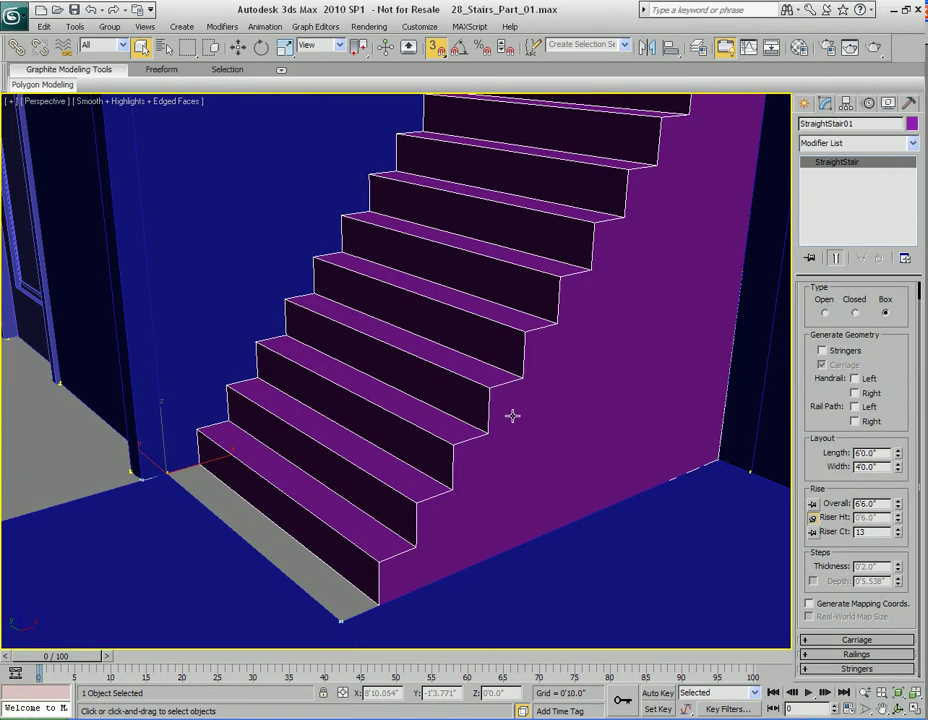
alt+middle_drag(530, 373, 536, 406)
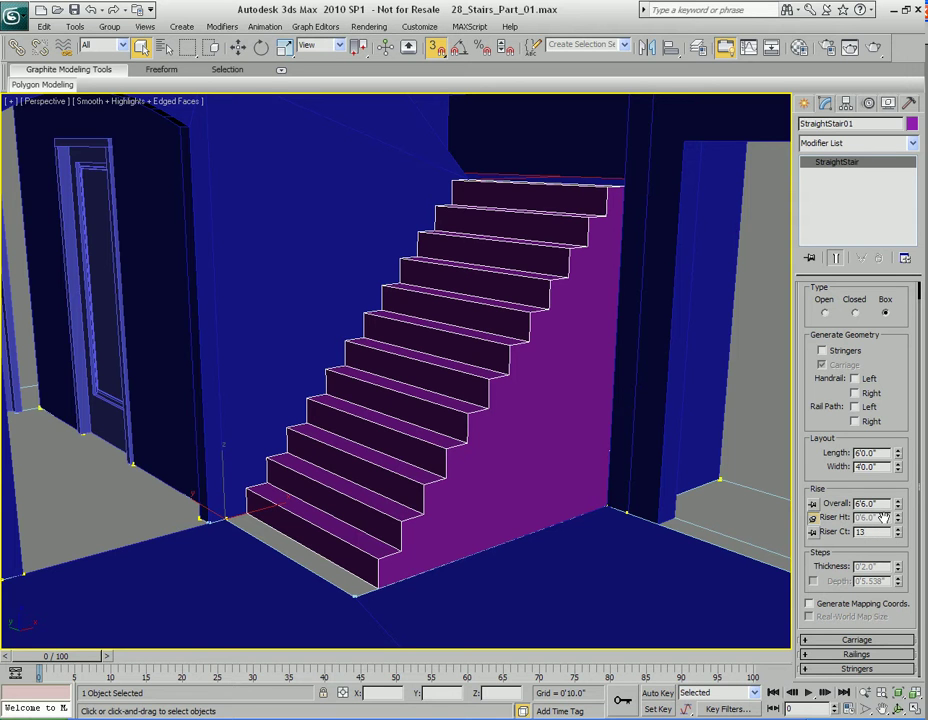
alt+middle_drag(701, 361, 461, 372)
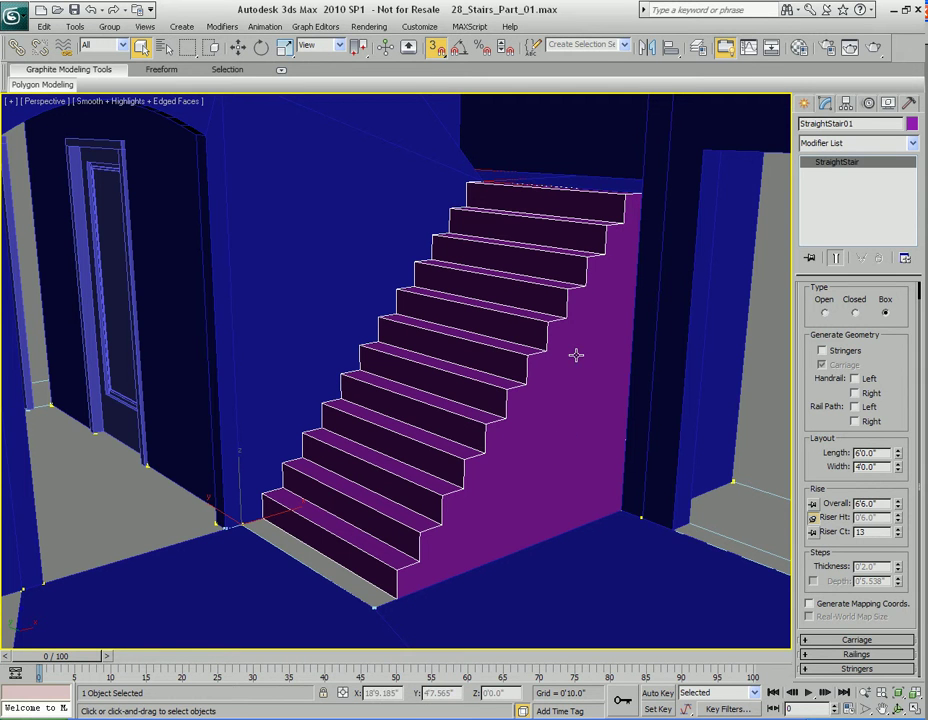
middle_drag(548, 372, 567, 392)
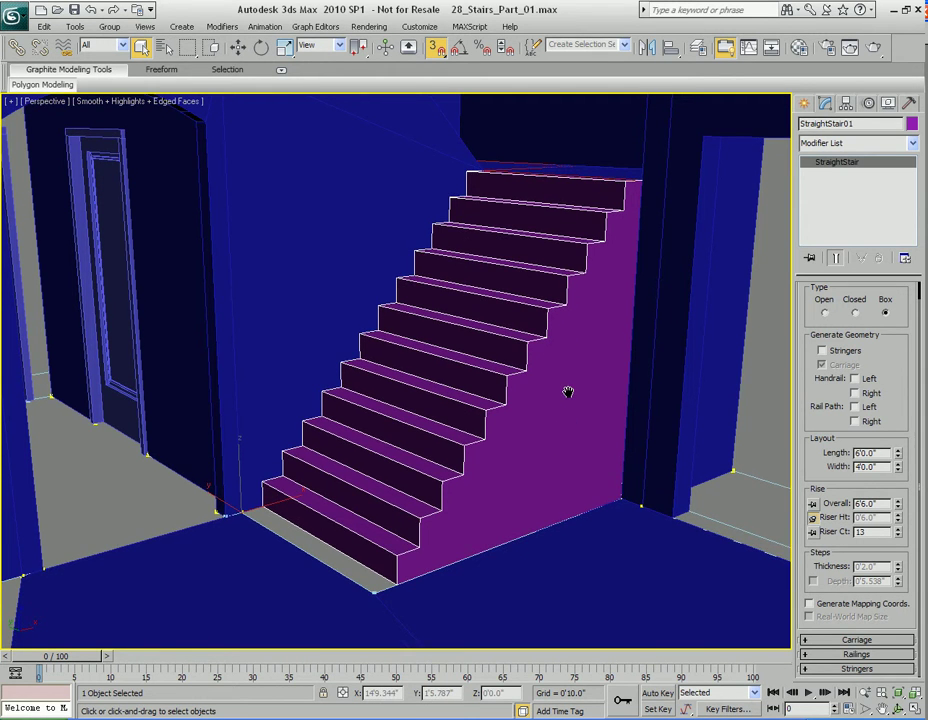
Try generating stringers on the stair, examine them along its sides, and turn them off.
drag(895, 425, 897, 444)
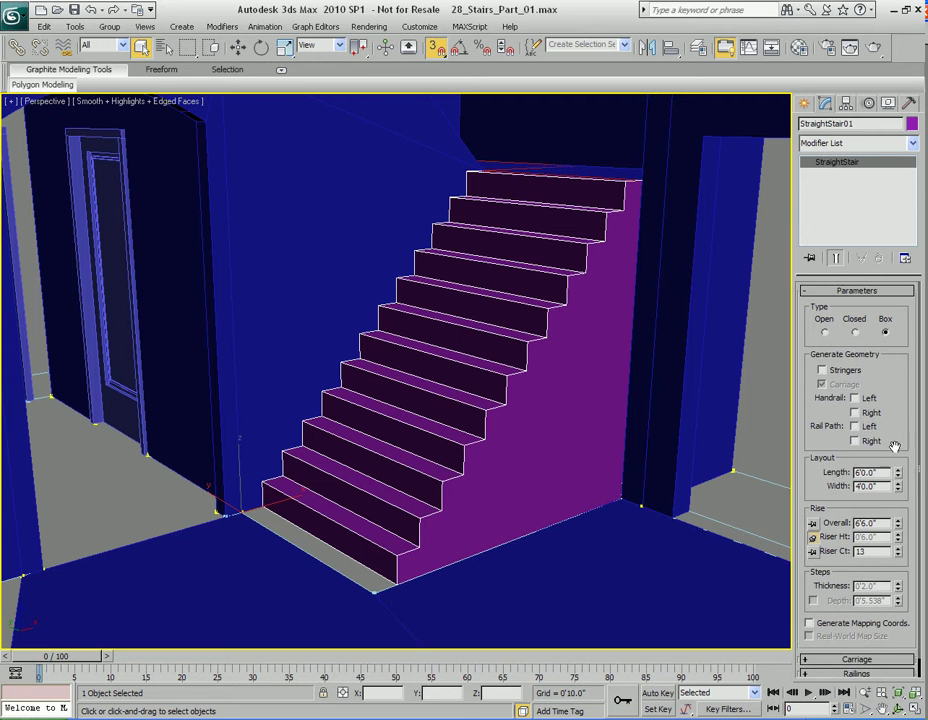
click(823, 370)
alt+middle_drag(594, 441, 543, 393)
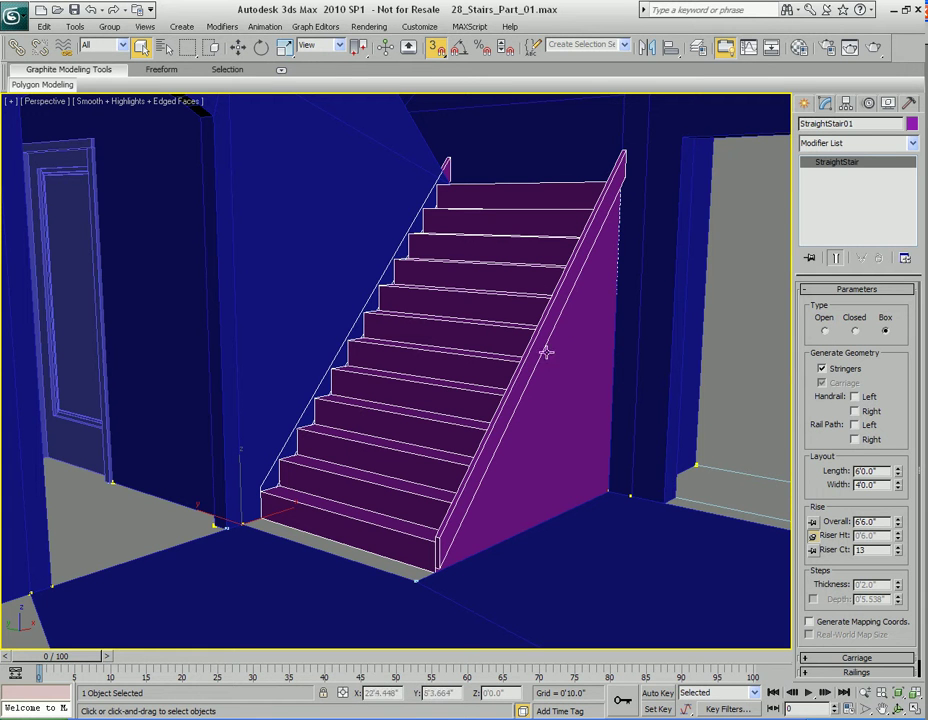
alt+middle_drag(503, 387, 566, 396)
middle_drag(538, 418, 571, 388)
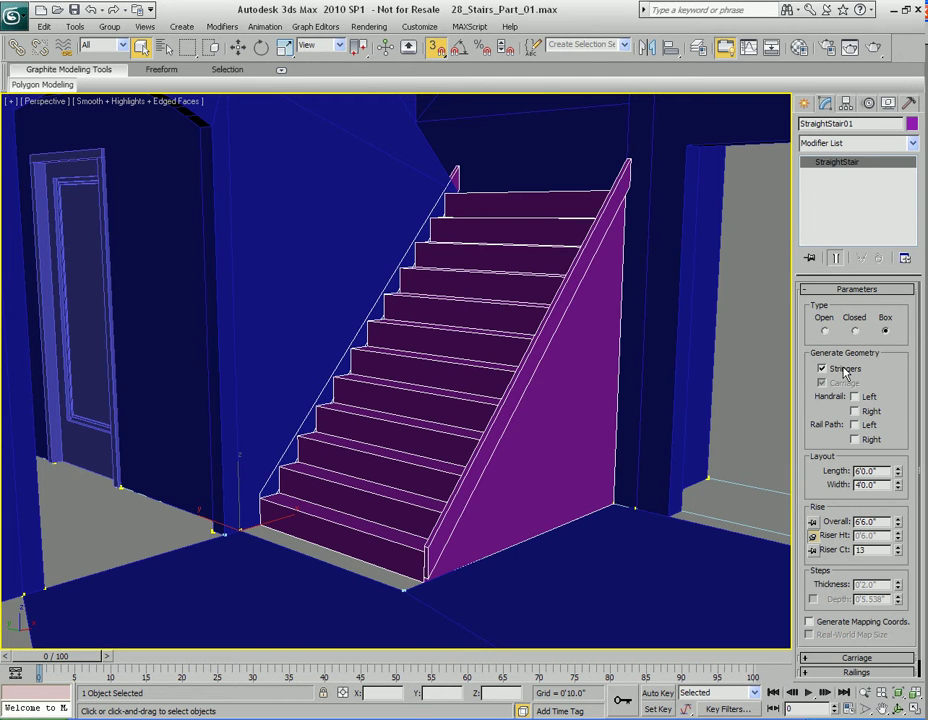
click(822, 368)
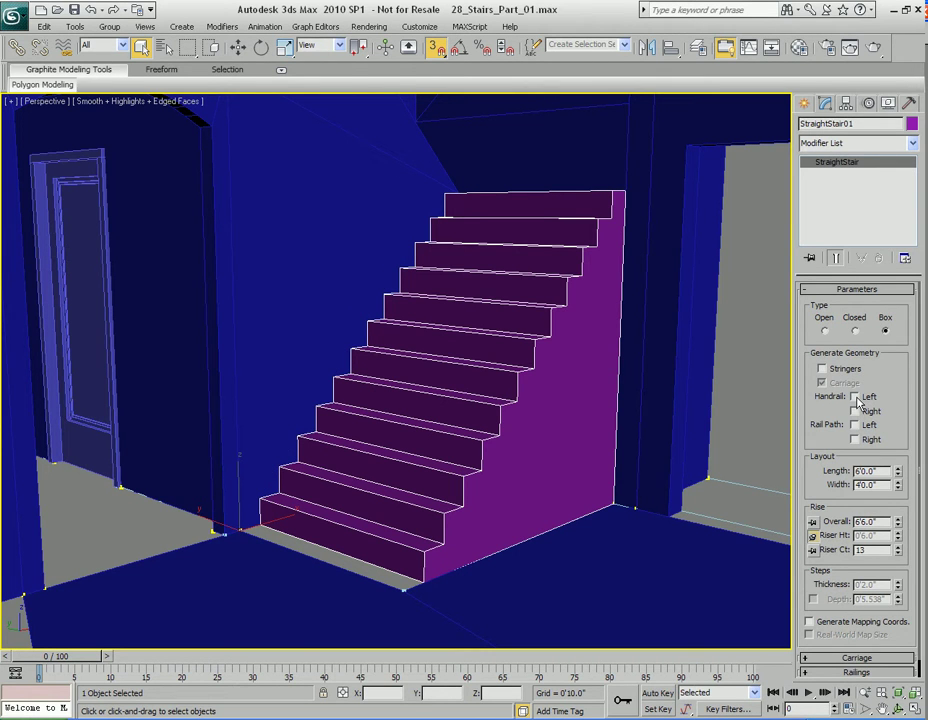
Try generating left and right handrails on the stair, examine them, and turn both off.
click(855, 397)
click(855, 411)
alt+middle_drag(470, 290, 587, 371)
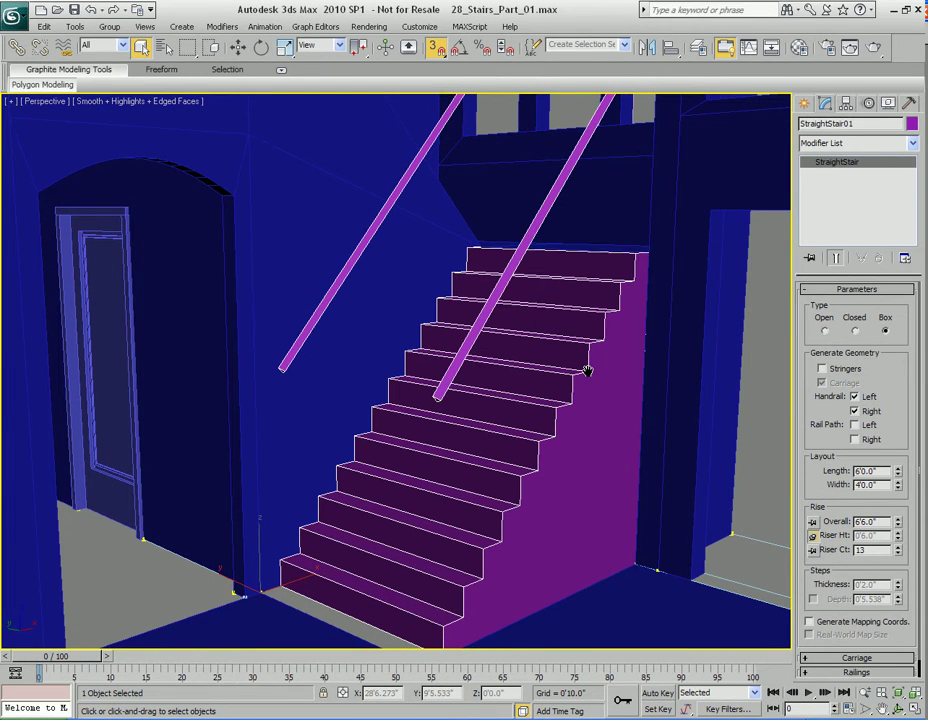
drag(896, 393, 894, 365)
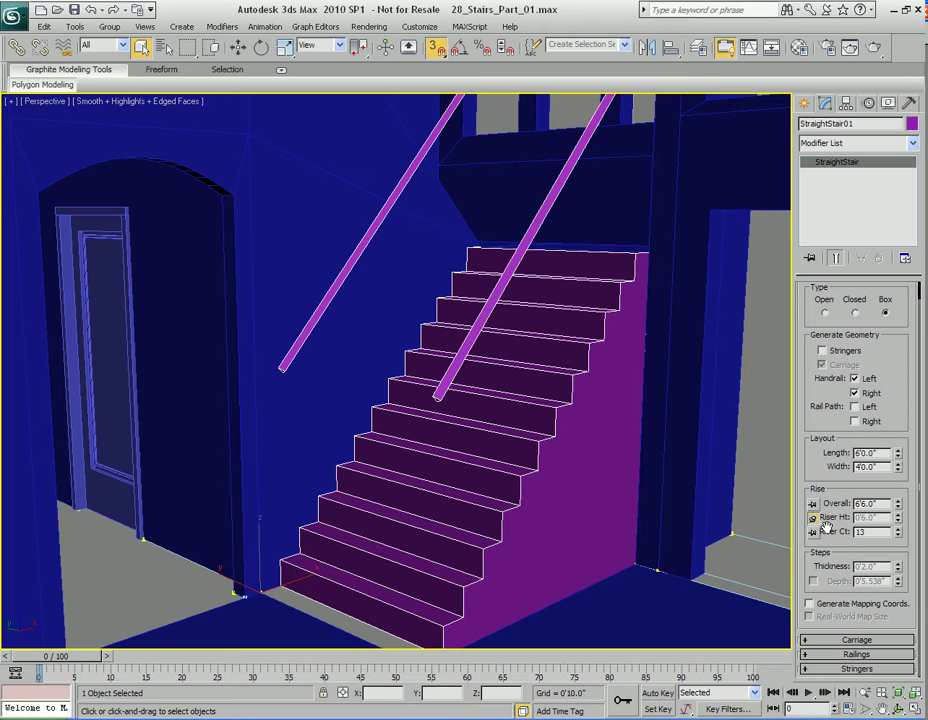
click(855, 378)
click(855, 393)
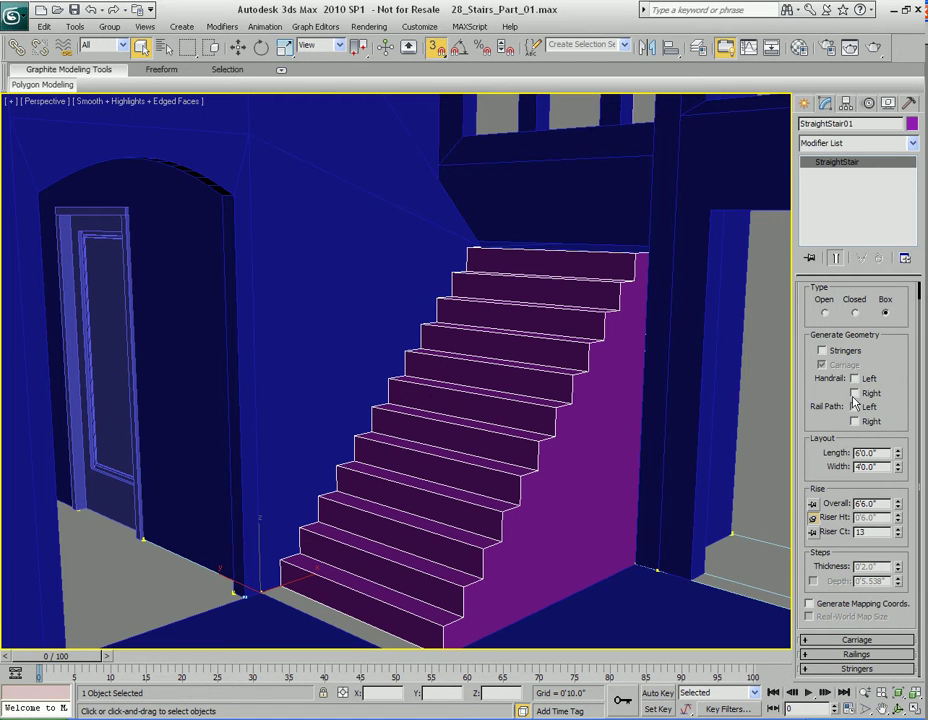
middle_drag(555, 427, 569, 450)
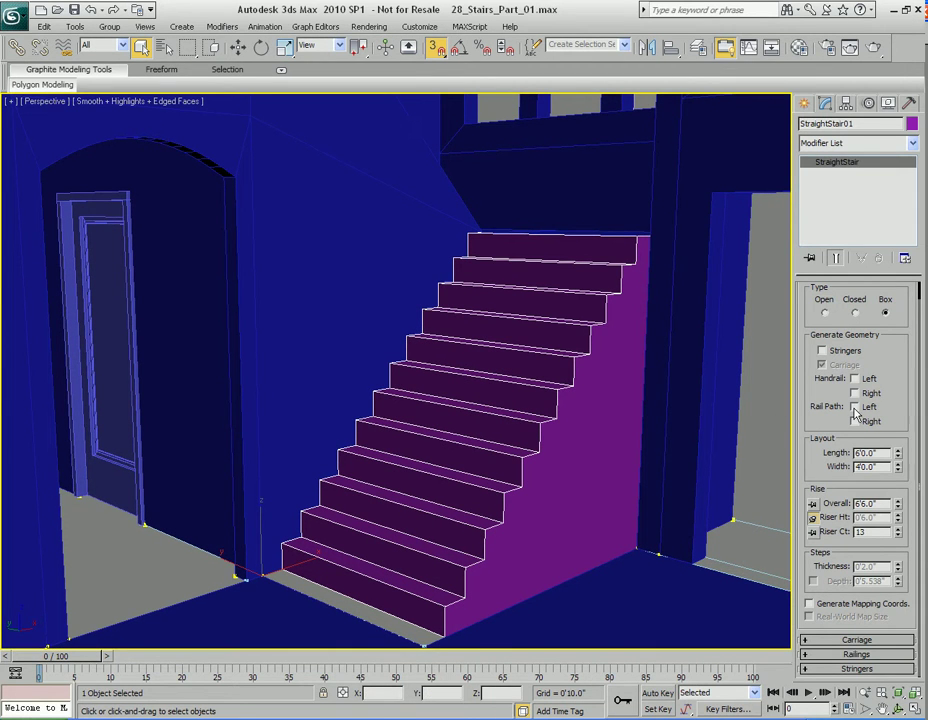
Try generating left and right rail paths on the stair, examine them up close, and turn both off.
click(855, 421)
alt+middle_drag(652, 400, 630, 402)
scroll(634, 396, up, 1)
scroll(527, 425, up, 6)
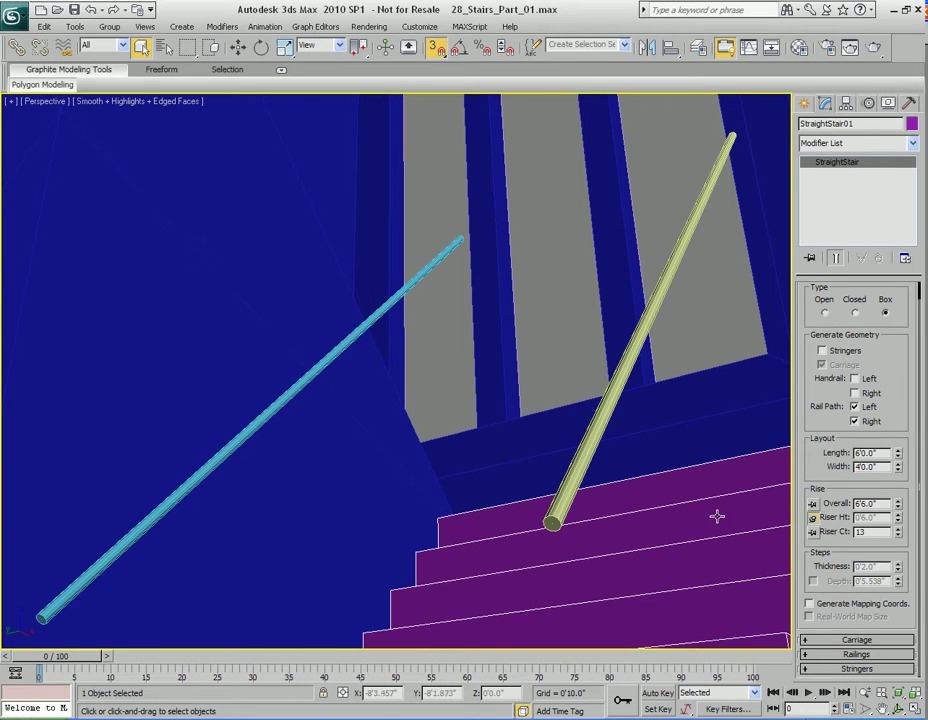
alt+middle_drag(710, 499, 605, 410)
scroll(611, 441, down, 2)
scroll(611, 441, down, 2)
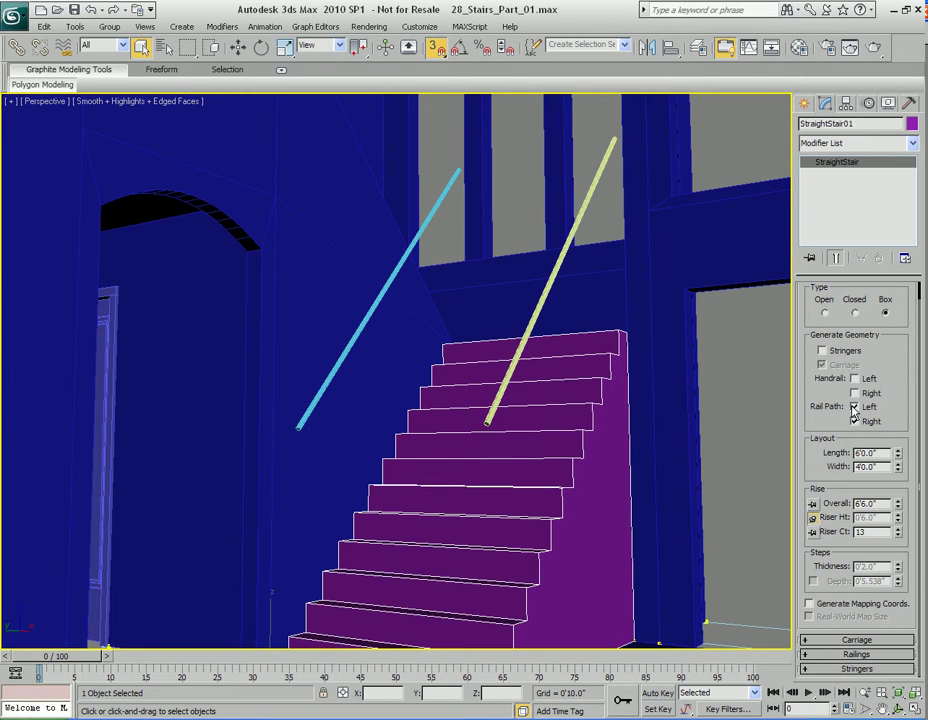
click(855, 408)
alt+middle_drag(572, 466, 622, 394)
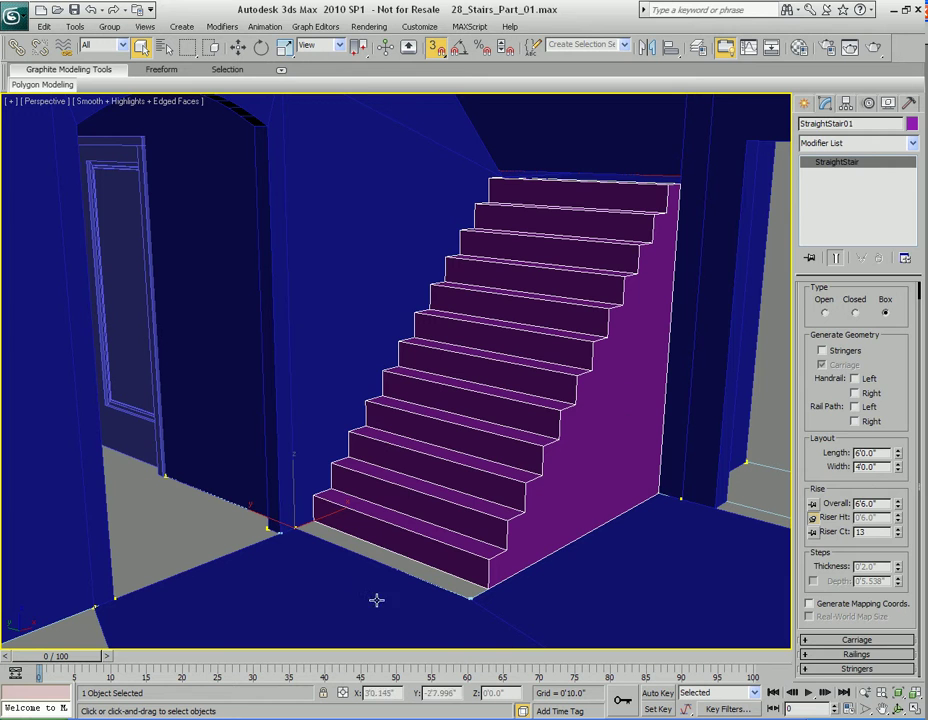
Examine the building mesh around the stair, from the floor at its base to the sloped surface above its top step.
click(321, 614)
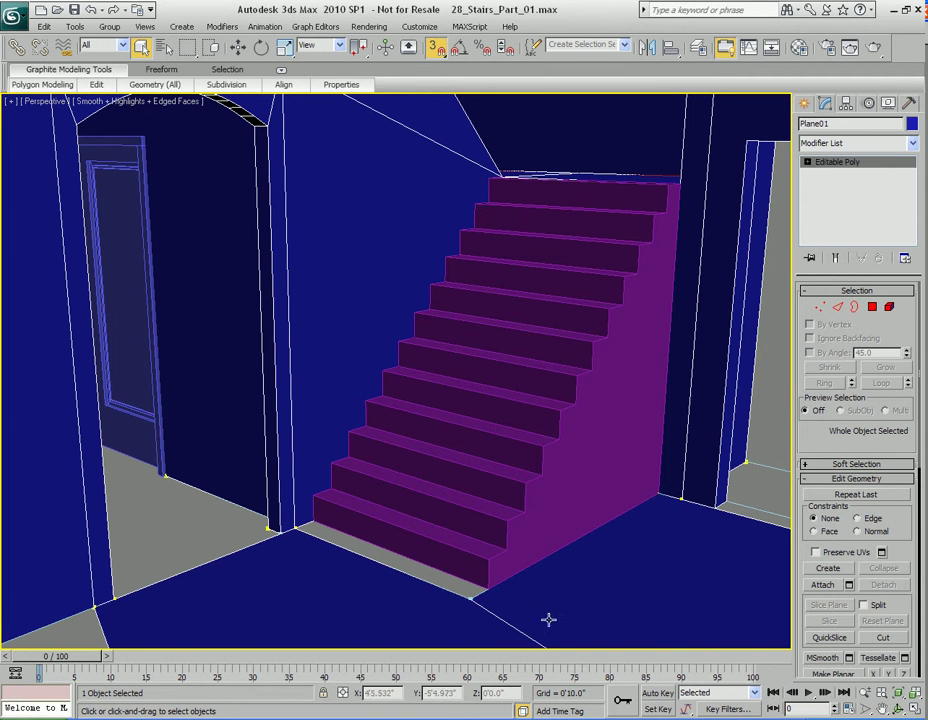
alt+middle_drag(616, 583, 582, 434)
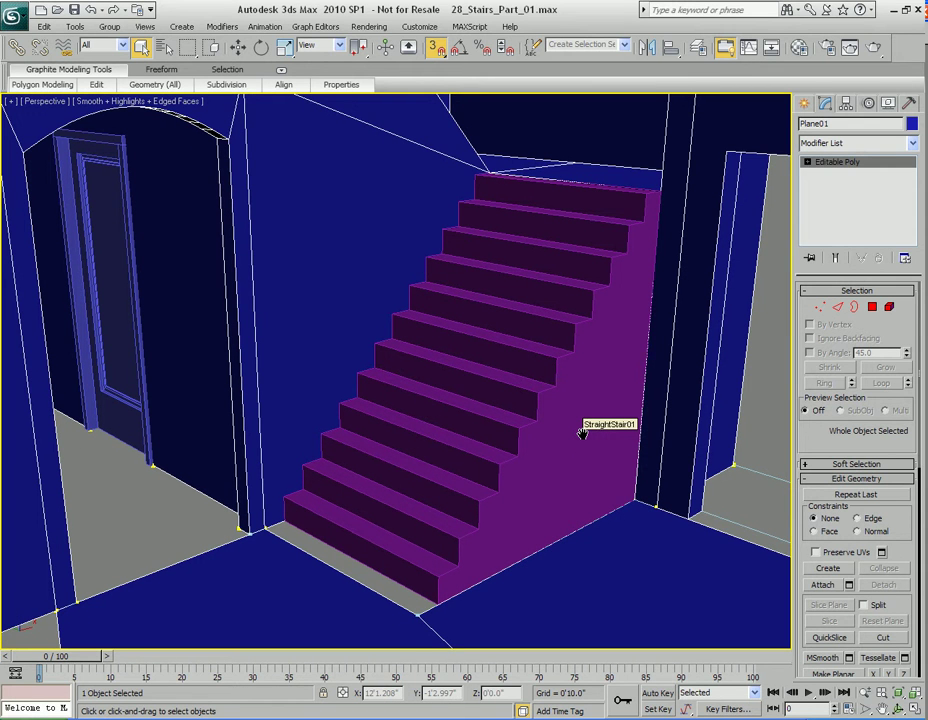
scroll(567, 441, up, 8)
scroll(563, 405, down, 8)
click(557, 412)
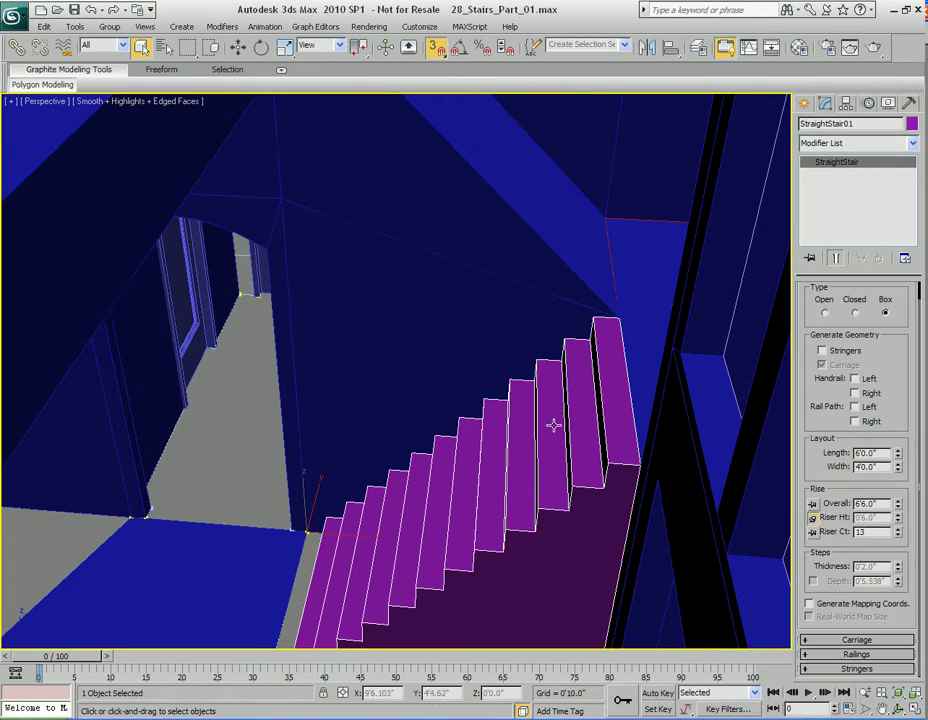
alt+middle_drag(557, 386, 588, 473)
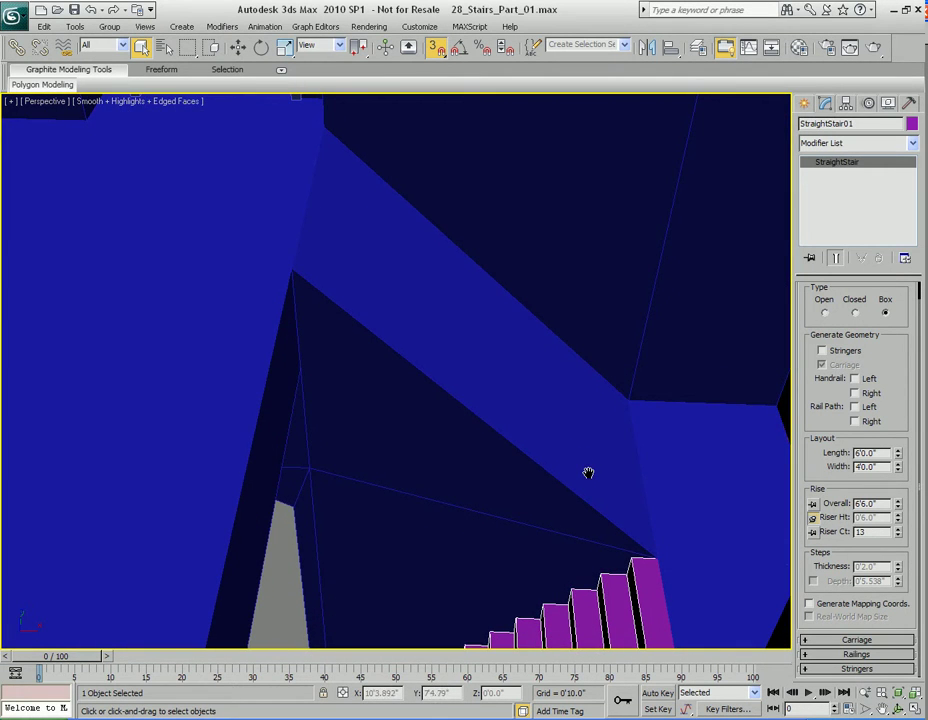
click(449, 328)
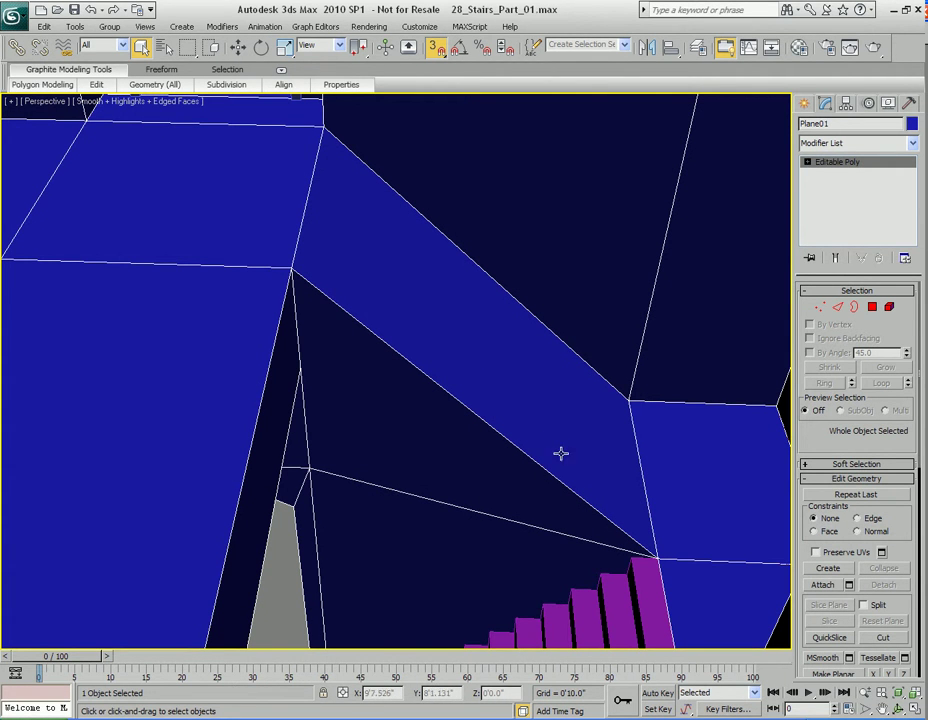
middle_drag(561, 453, 546, 457)
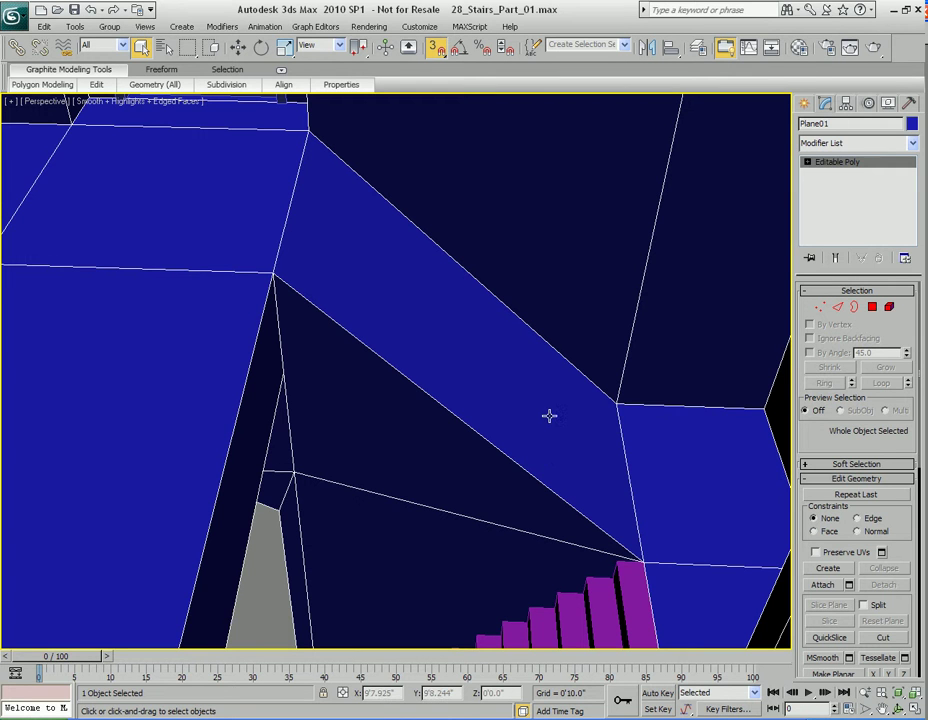